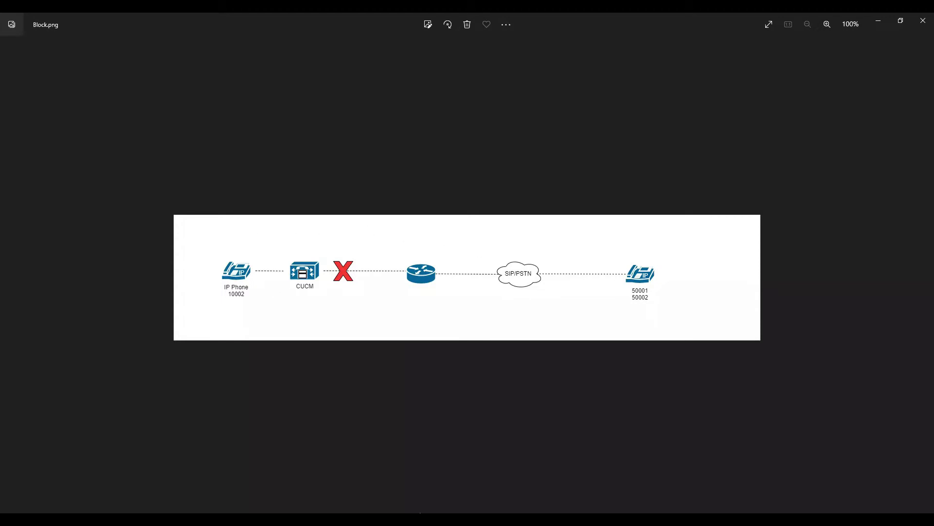
Step: Arrange the IP Communicator and MicroSIP softphones side by side for testing
{"action": "key", "text": "alt+Tab"}
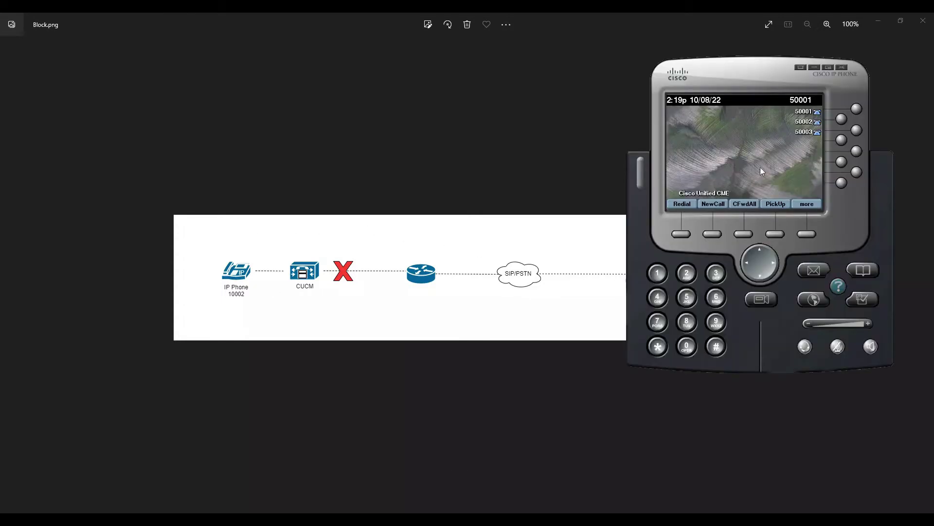
{"action": "left_click", "coordinate": [583, 183]}
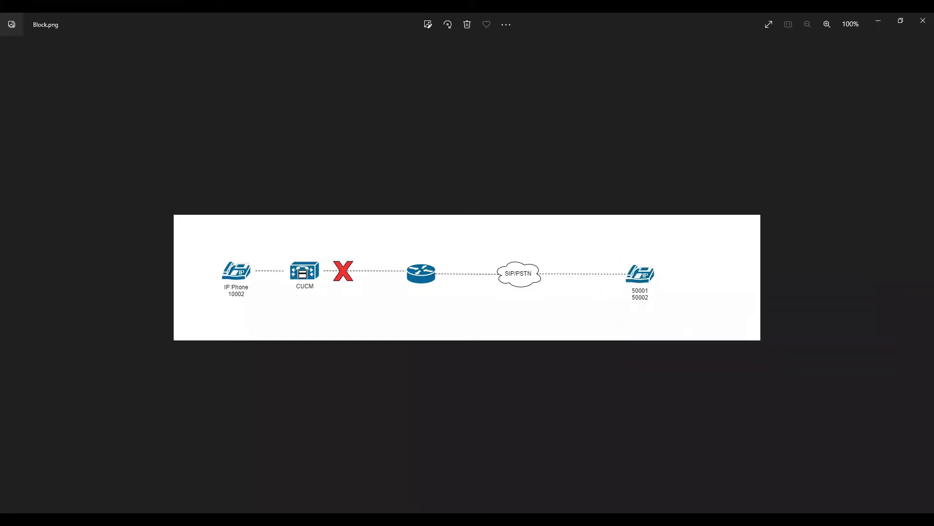
{"action": "key", "text": "alt+Tab"}
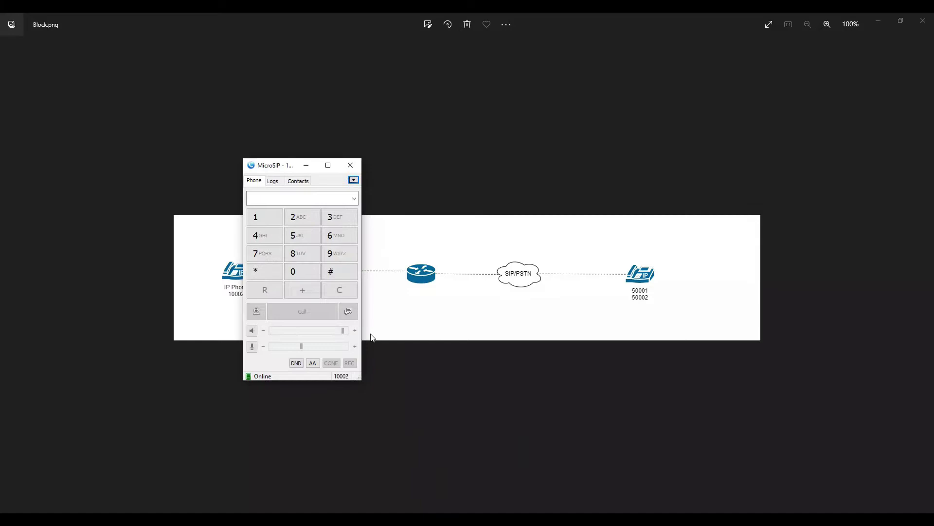
{"action": "left_click_drag", "start_coordinate": [270, 170], "coordinate": [84, 164]}
{"action": "key", "text": "alt+Tab"}
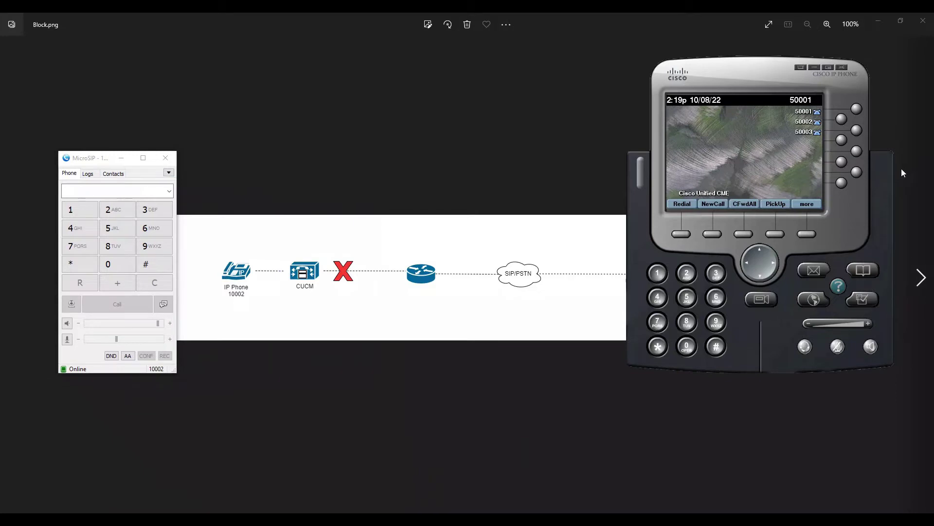
Step: Call 10002 from lines 50001 and 50002, confirming each rings MicroSIP, then end them
{"action": "left_click", "coordinate": [856, 109]}
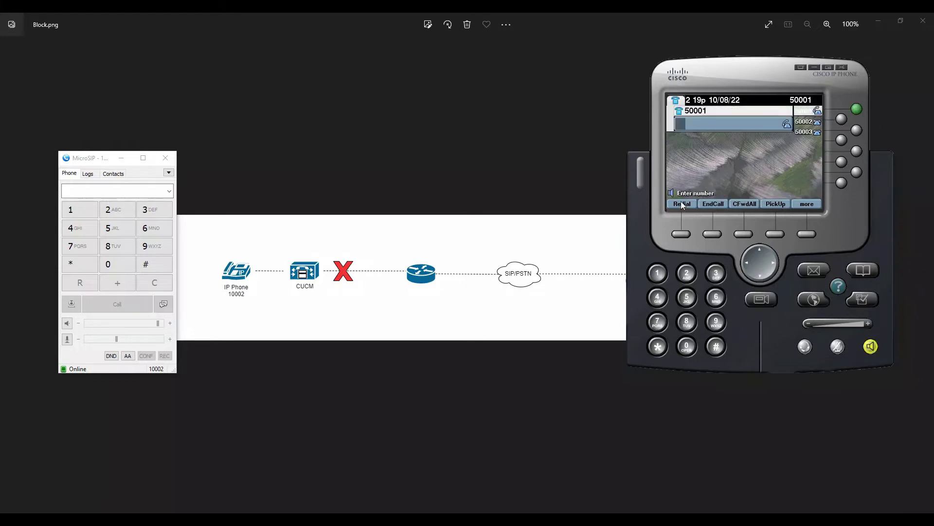
{"action": "left_click", "coordinate": [681, 202]}
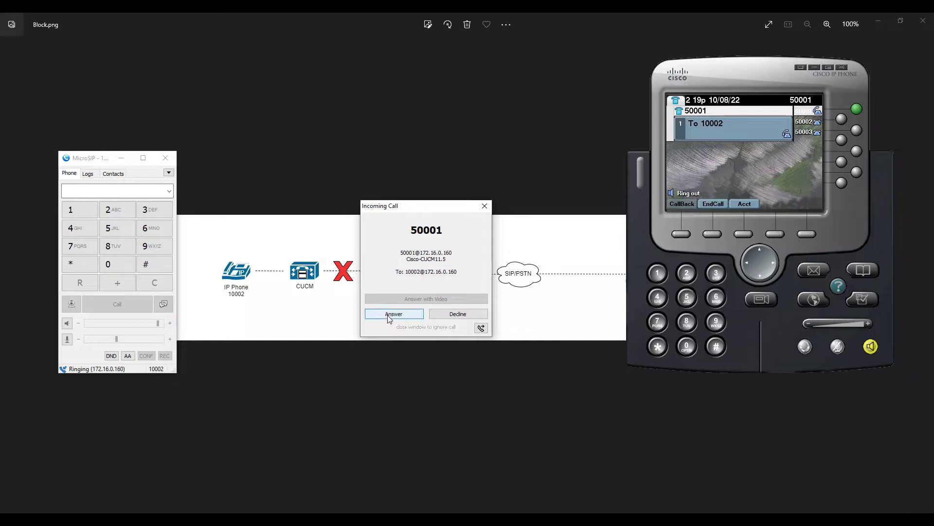
{"action": "left_click", "coordinate": [484, 205]}
{"action": "left_click", "coordinate": [719, 203]}
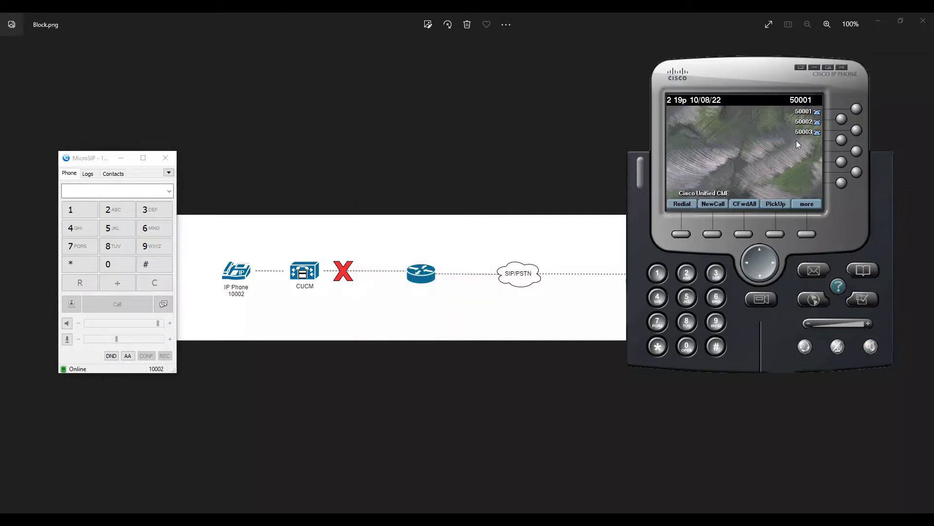
{"action": "left_click", "coordinate": [842, 119]}
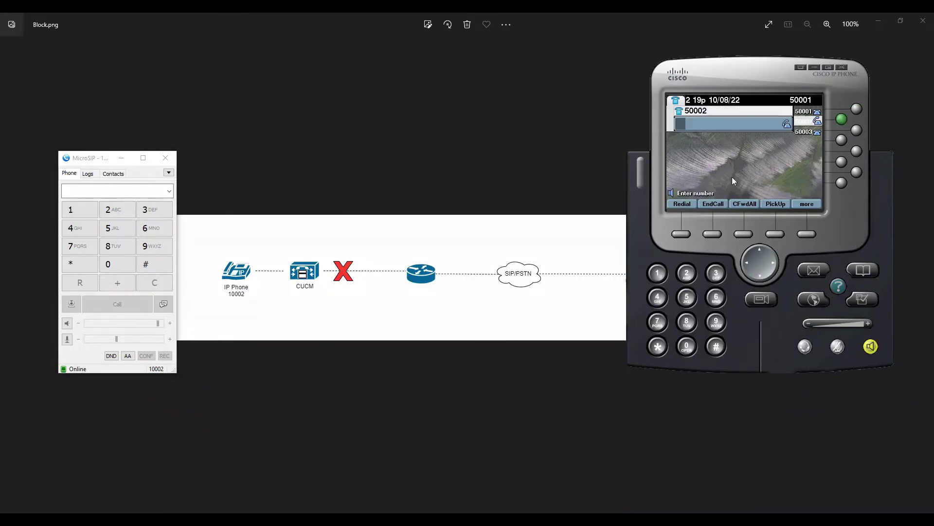
{"action": "left_click", "coordinate": [674, 203]}
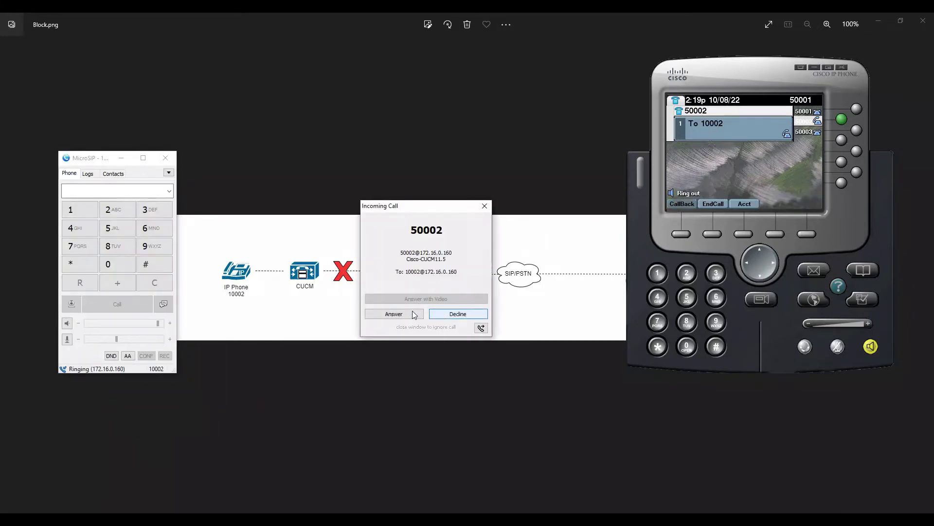
{"action": "left_click", "coordinate": [460, 317]}
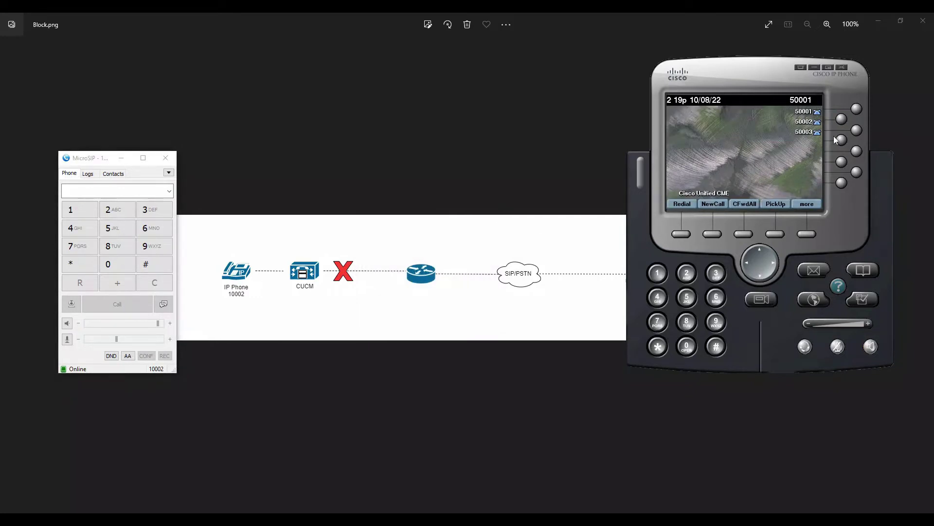
Step: Call 10002 from line 50003, end the call, and bring up the Notepad Lua script
{"action": "left_click", "coordinate": [860, 130]}
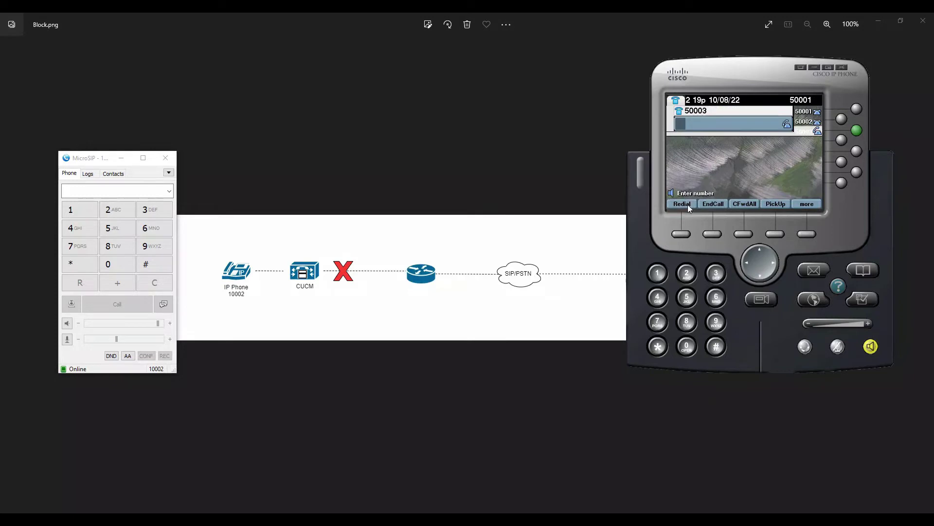
{"action": "left_click", "coordinate": [690, 204]}
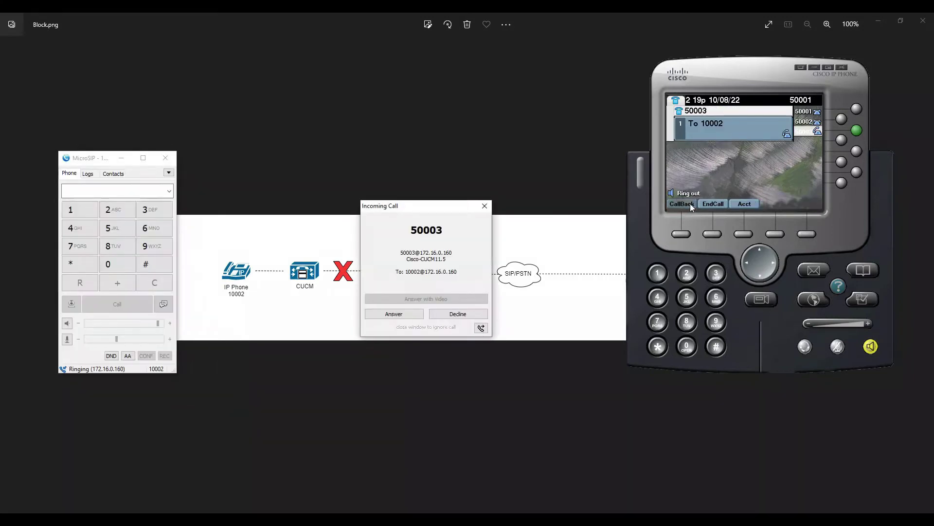
{"action": "left_click", "coordinate": [717, 203]}
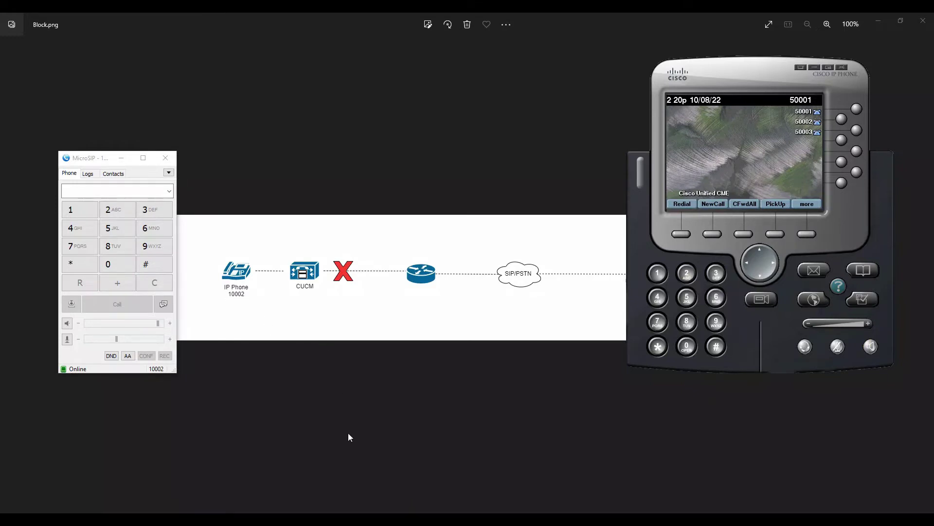
{"action": "left_click", "coordinate": [371, 482]}
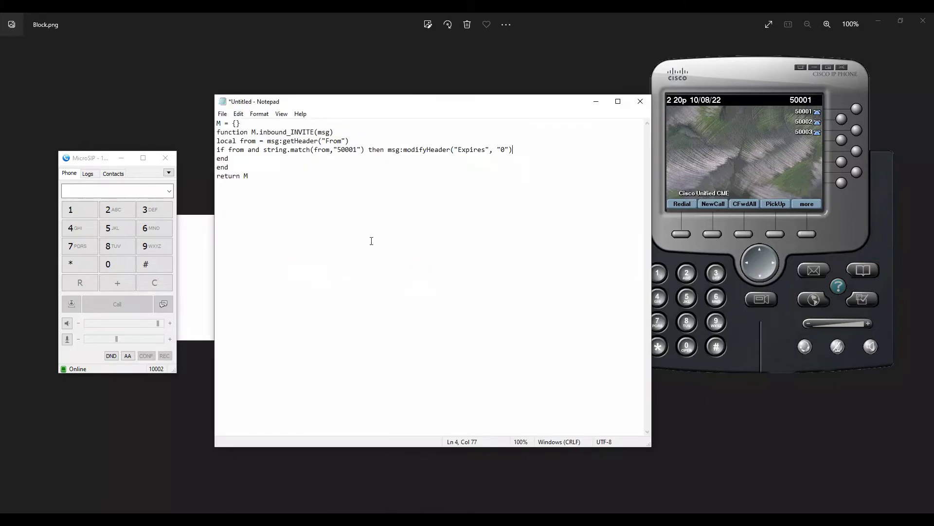
Step: Walk through the script's M = {}, inbound_INVITE function, From check and Expires lines
{"action": "left_click", "coordinate": [222, 141]}
{"action": "left_click_drag", "start_coordinate": [217, 122], "coordinate": [241, 124]}
{"action": "mouse_move", "coordinate": [338, 133]}
{"action": "left_mouse_down"}
{"action": "mouse_move", "coordinate": [216, 133]}
{"action": "mouse_move", "coordinate": [352, 142]}
{"action": "left_mouse_up"}
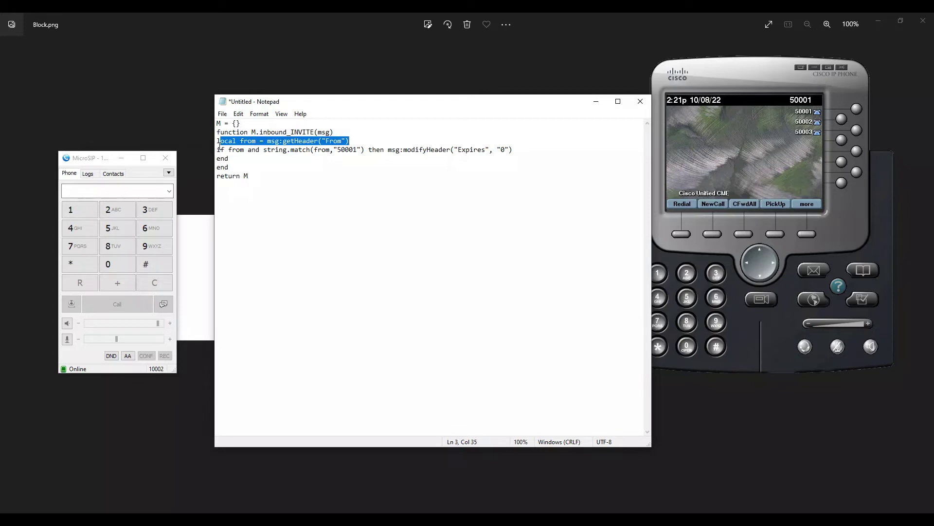
{"action": "left_click_drag", "start_coordinate": [220, 150], "coordinate": [359, 151]}
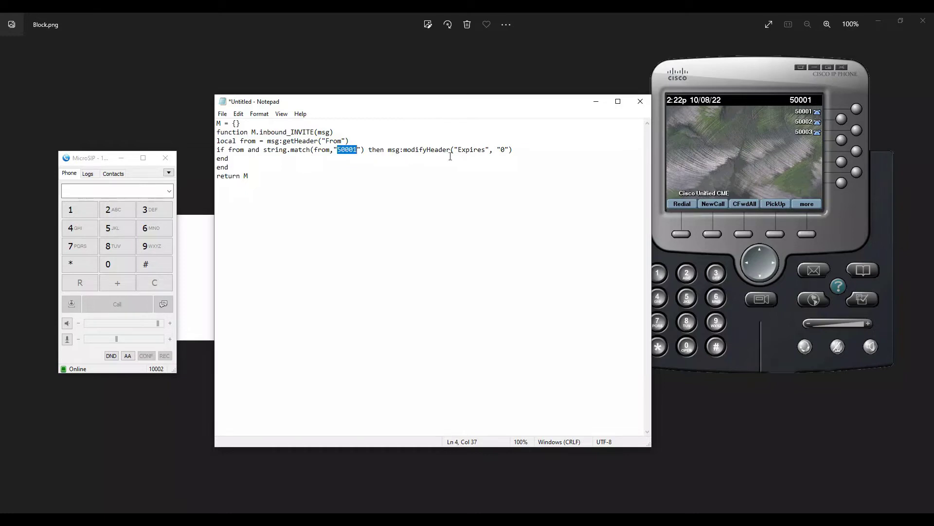
{"action": "left_click_drag", "start_coordinate": [466, 150], "coordinate": [485, 151]}
Step: Select the whole Lua script and copy it
{"action": "left_click_drag", "start_coordinate": [275, 191], "coordinate": [216, 125]}
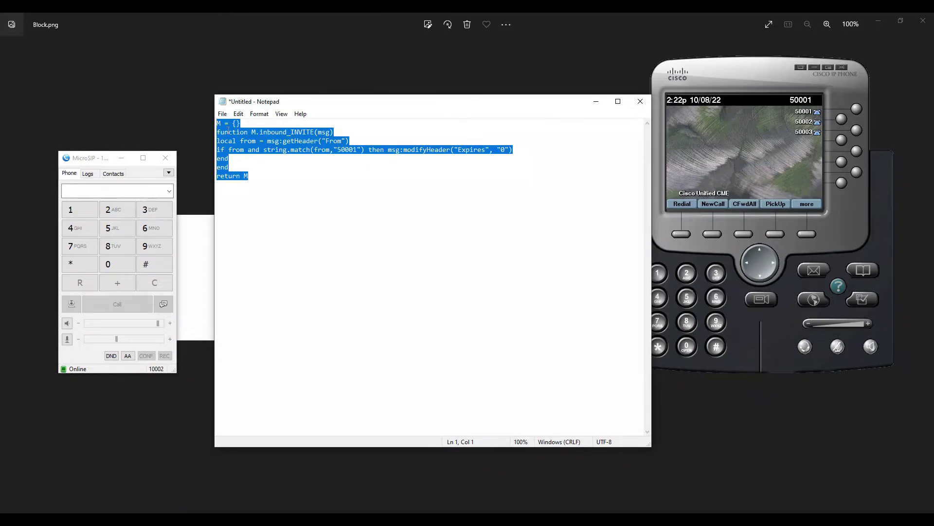
{"action": "right_click", "coordinate": [228, 130]}
{"action": "left_click", "coordinate": [243, 162]}
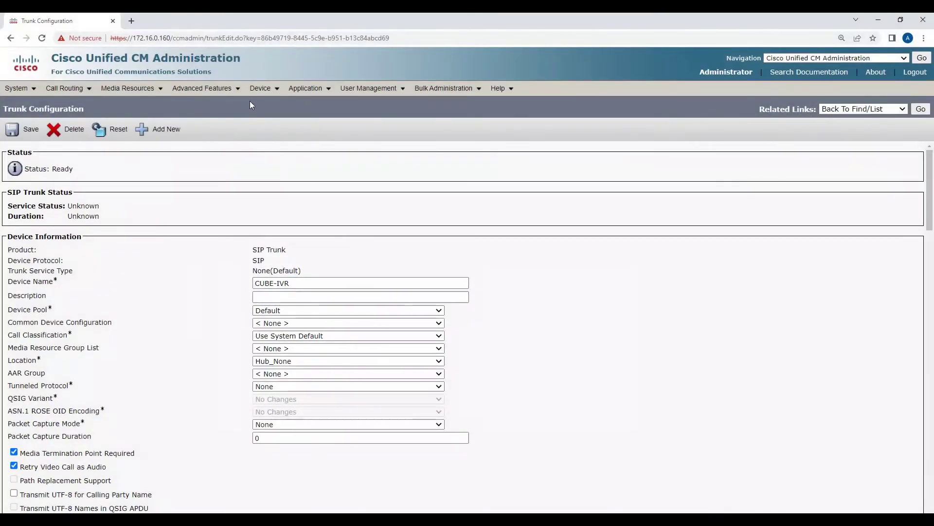
Step: Add a new SIP normalization script and paste the copied Lua code into Content
{"action": "mouse_move", "coordinate": [280, 88]}
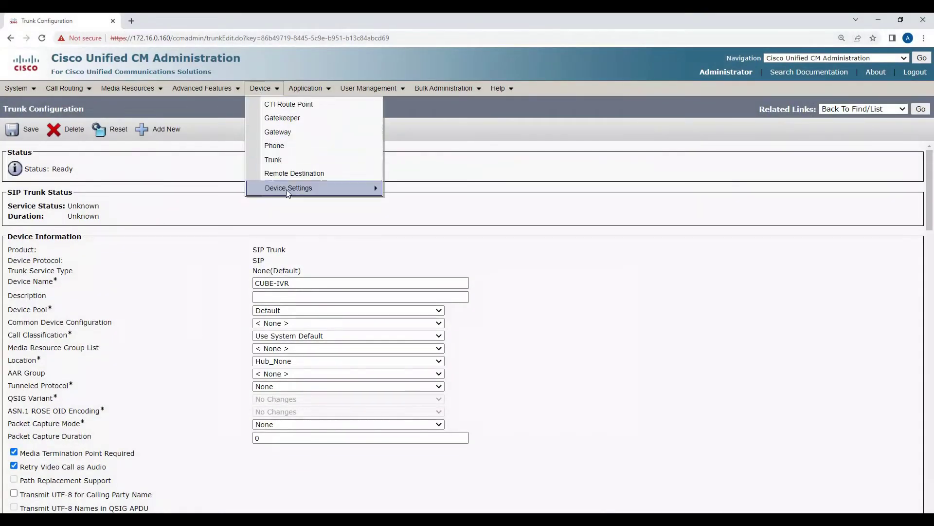
{"action": "mouse_move", "coordinate": [289, 193]}
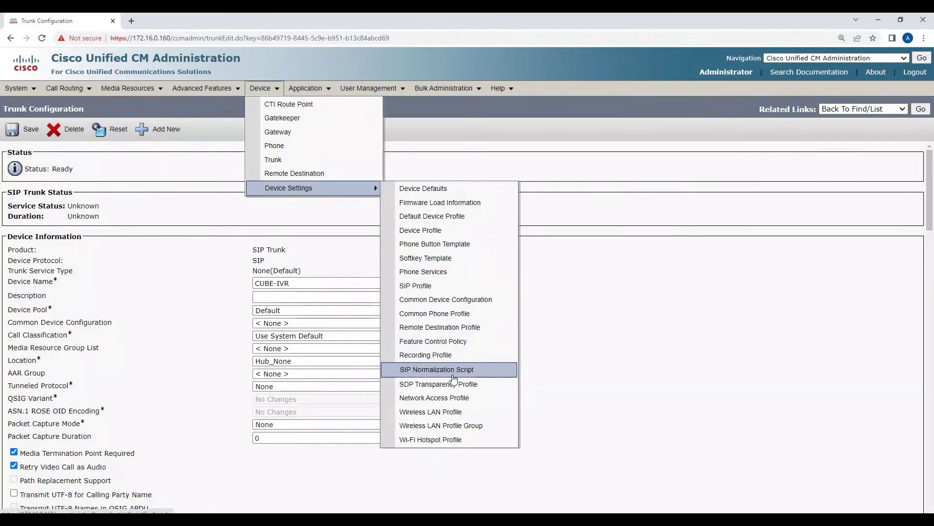
{"action": "left_click", "coordinate": [453, 370]}
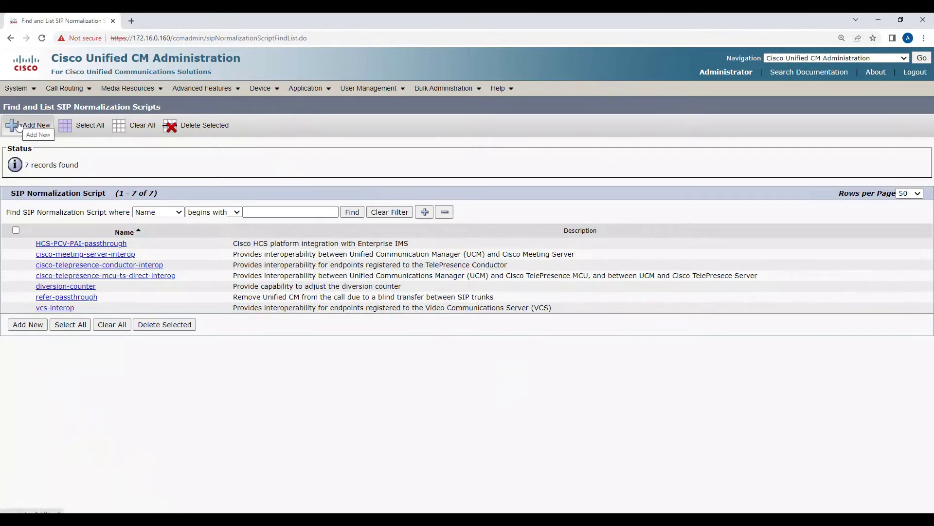
{"action": "left_click", "coordinate": [18, 126]}
{"action": "left_click", "coordinate": [196, 264]}
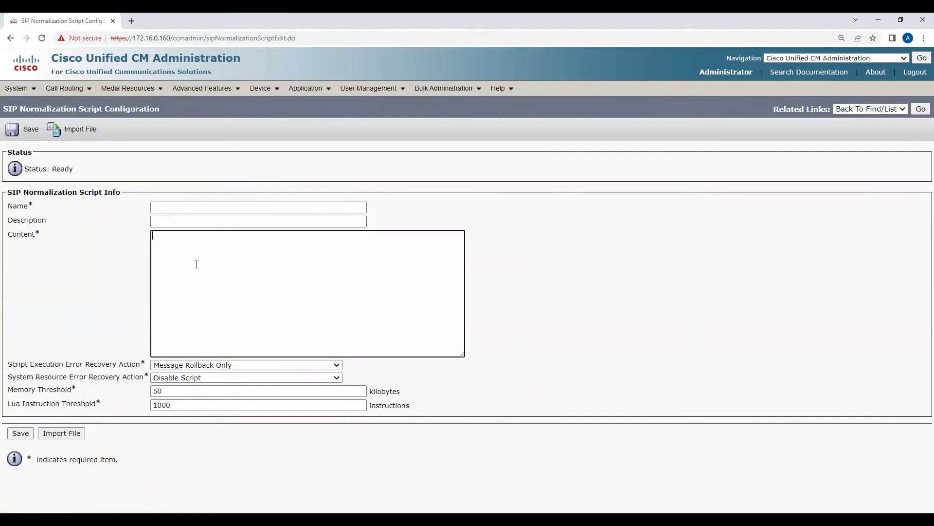
{"action": "key", "text": "ctrl+v"}
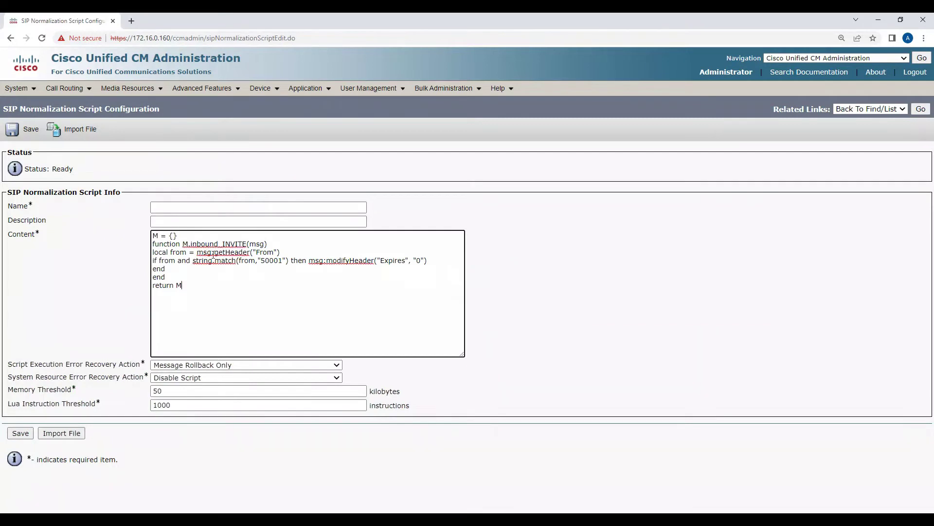
Step: Name the script Call-Block-LUA and save it
{"action": "left_click", "coordinate": [210, 208]}
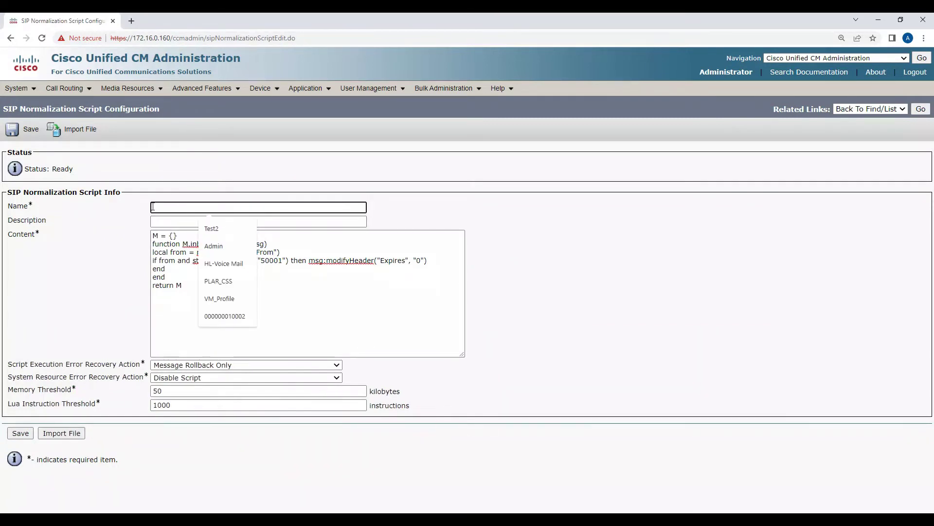
{"action": "left_click", "coordinate": [199, 187]}
{"action": "left_click", "coordinate": [184, 207]}
{"action": "type", "text": "Call-"}
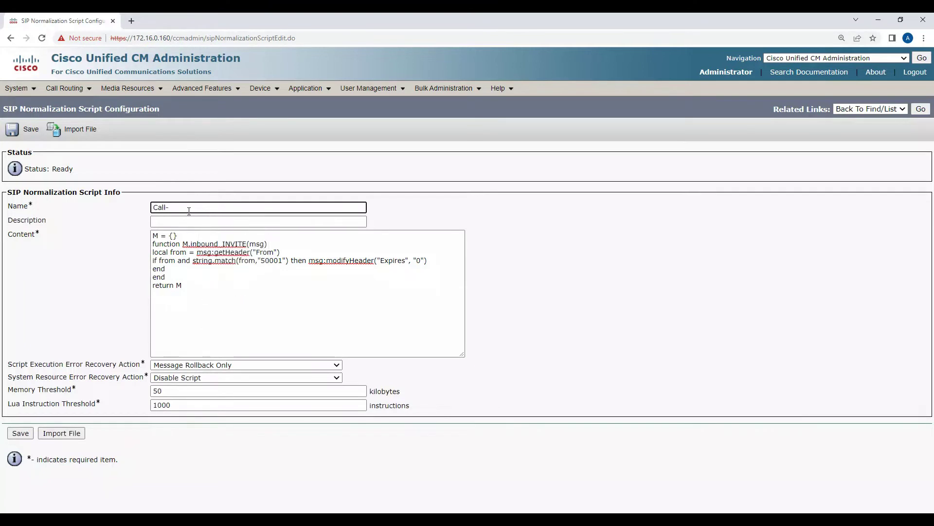
{"action": "type", "text": "Block-LUA"}
{"action": "left_click", "coordinate": [229, 221]}
{"action": "left_click", "coordinate": [262, 254]}
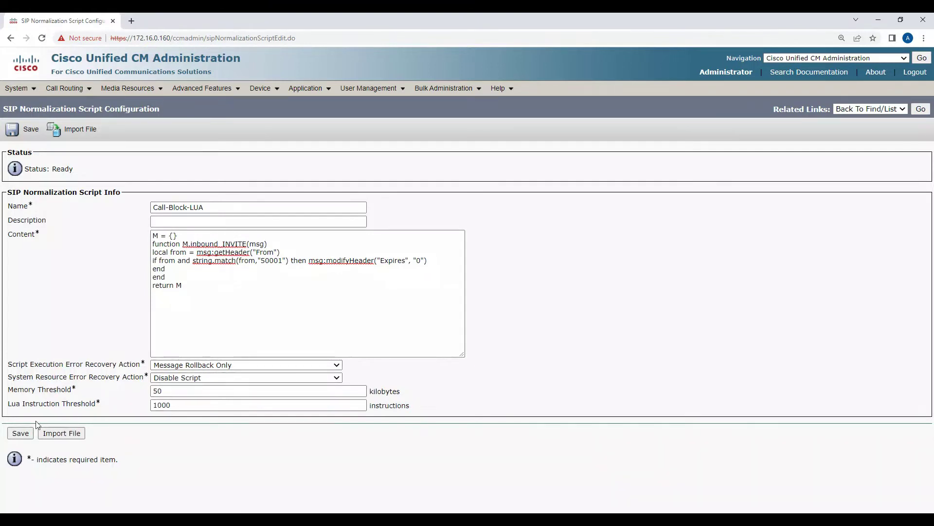
{"action": "left_click", "coordinate": [18, 438]}
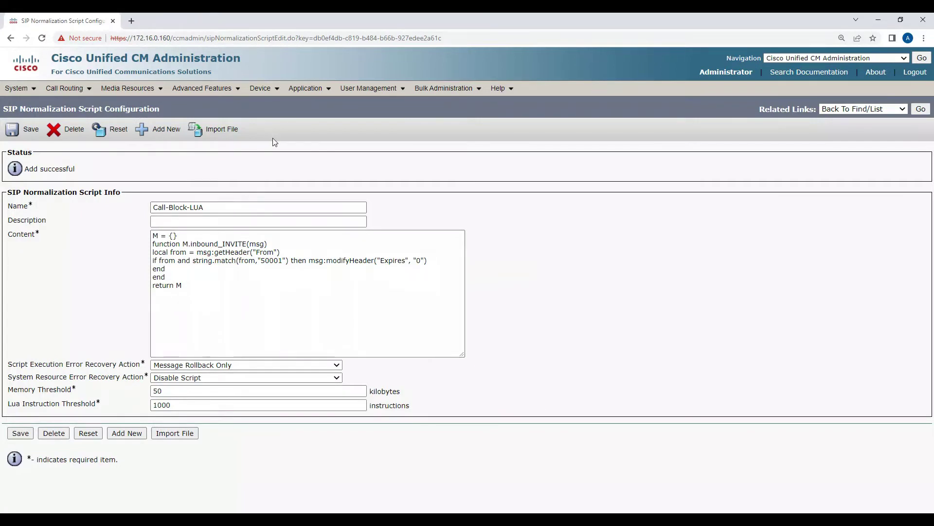
Step: Set the CUBE-IVR trunk's Normalization Script to Call-Block-LUA and save the trunk
{"action": "mouse_move", "coordinate": [263, 88]}
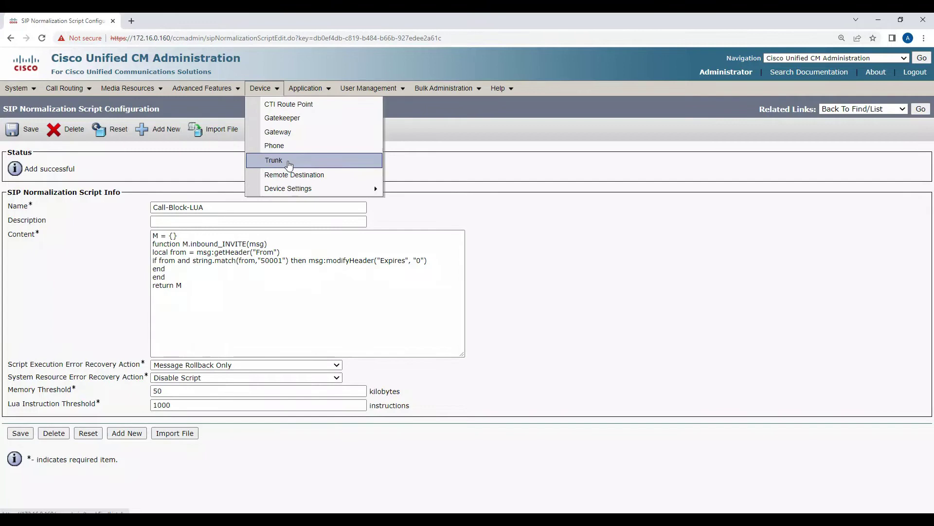
{"action": "left_click", "coordinate": [290, 164]}
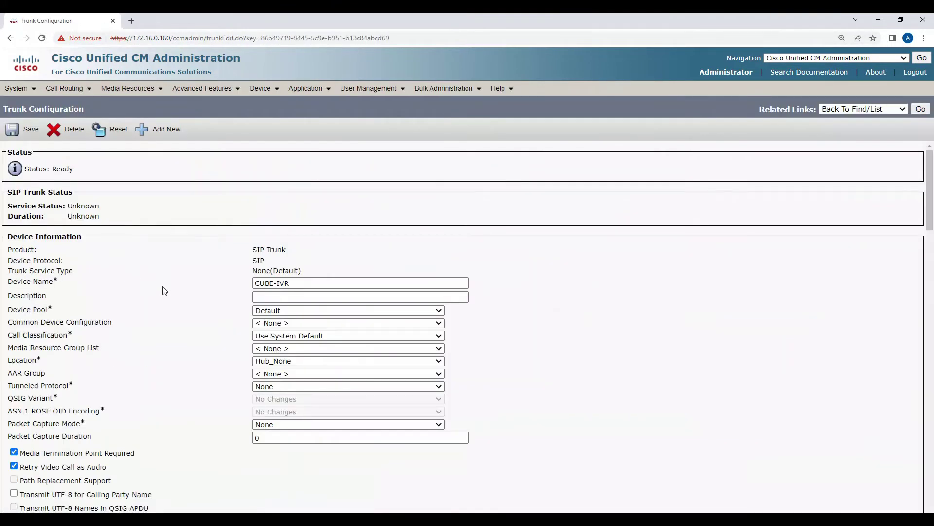
{"action": "scroll", "coordinate": [165, 290], "scroll_direction": "down", "scroll_amount": 20}
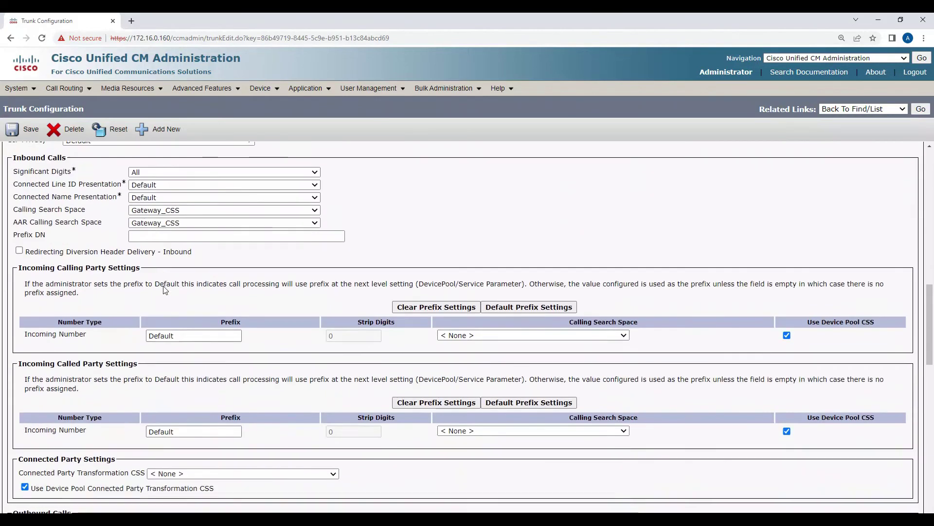
{"action": "scroll", "coordinate": [165, 290], "scroll_direction": "down", "scroll_amount": 9}
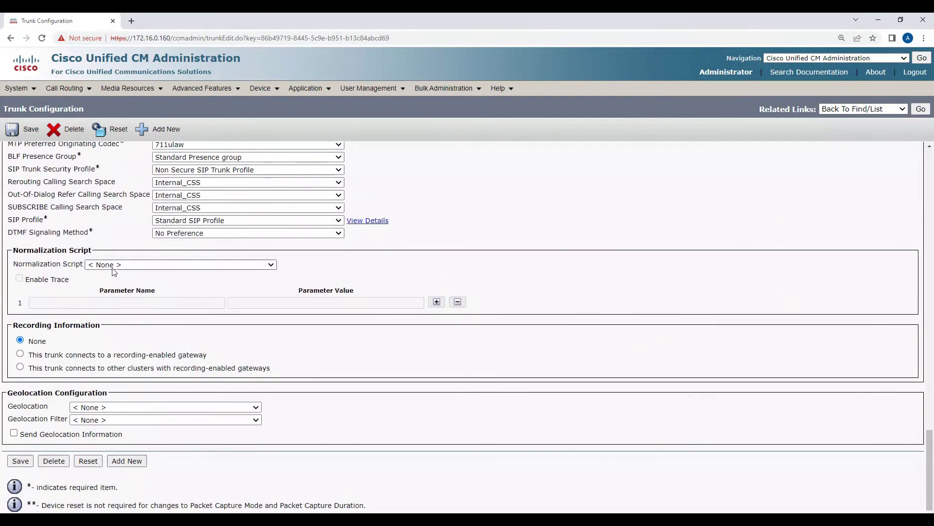
{"action": "left_click", "coordinate": [112, 269]}
{"action": "left_click", "coordinate": [132, 278]}
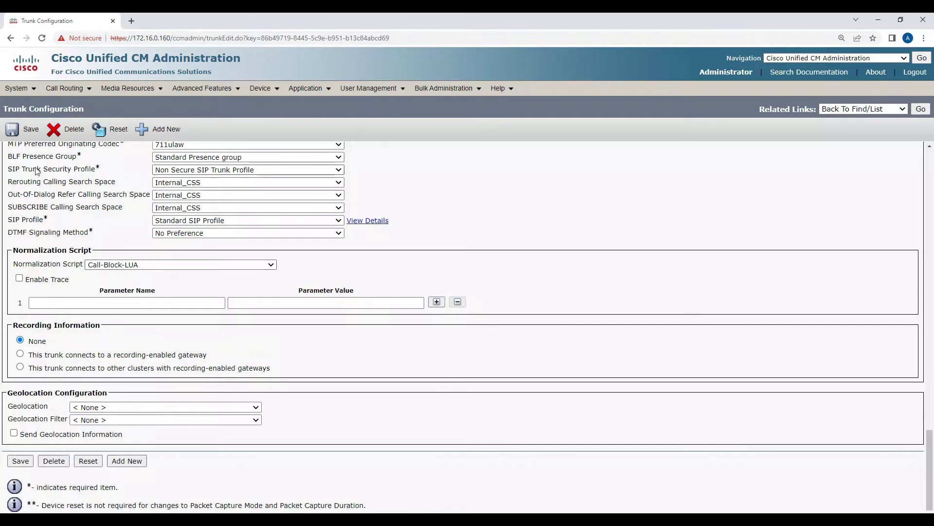
{"action": "left_click", "coordinate": [13, 134]}
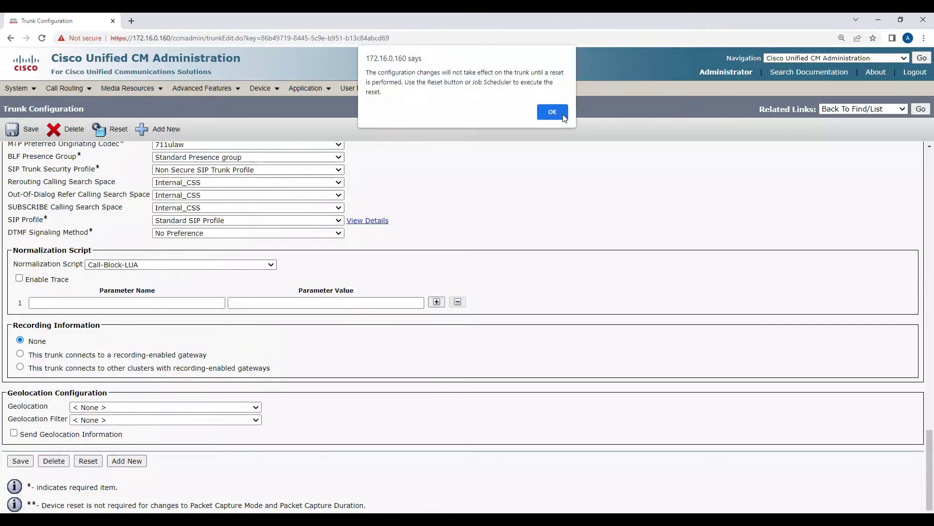
{"action": "left_click", "coordinate": [550, 110]}
Step: Reset the CUBE-IVR trunk and close the reset window
{"action": "left_click", "coordinate": [118, 130]}
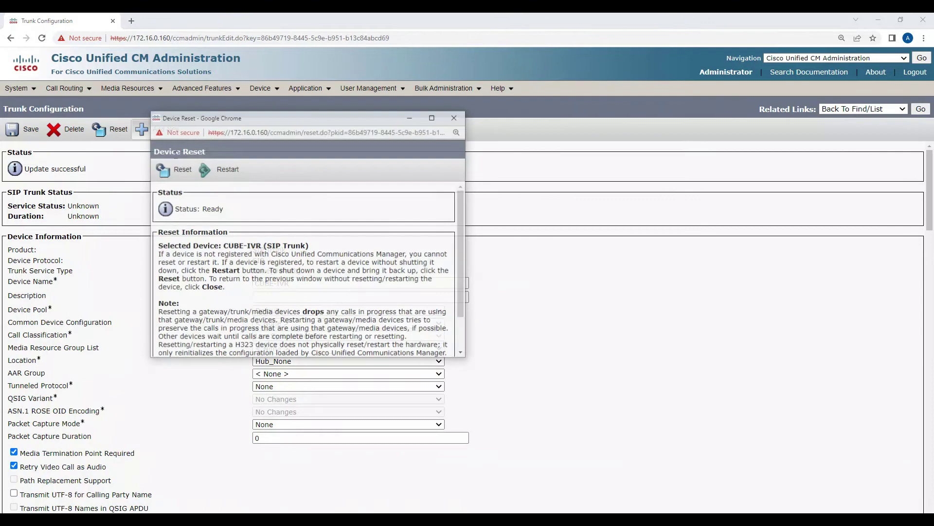
{"action": "left_click", "coordinate": [164, 169]}
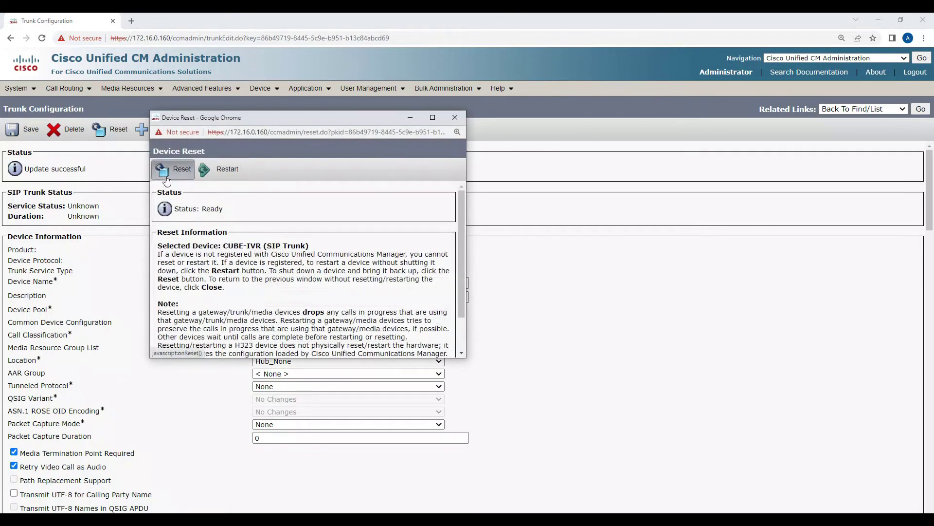
{"action": "left_click", "coordinate": [456, 119]}
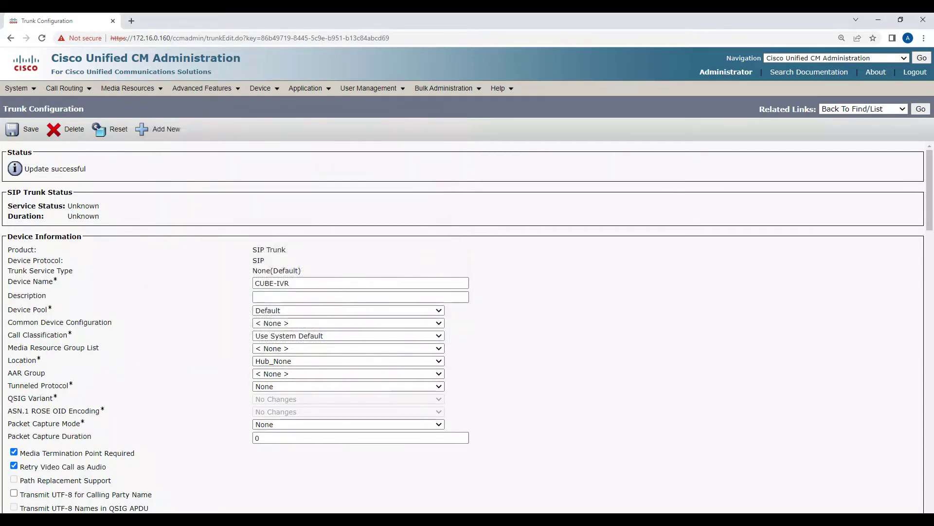
Step: Dial 10002 twice from line 50001, confirming neither call reaches MicroSIP
{"action": "mouse_move", "coordinate": [465, 520]}
{"action": "left_click", "coordinate": [466, 485]}
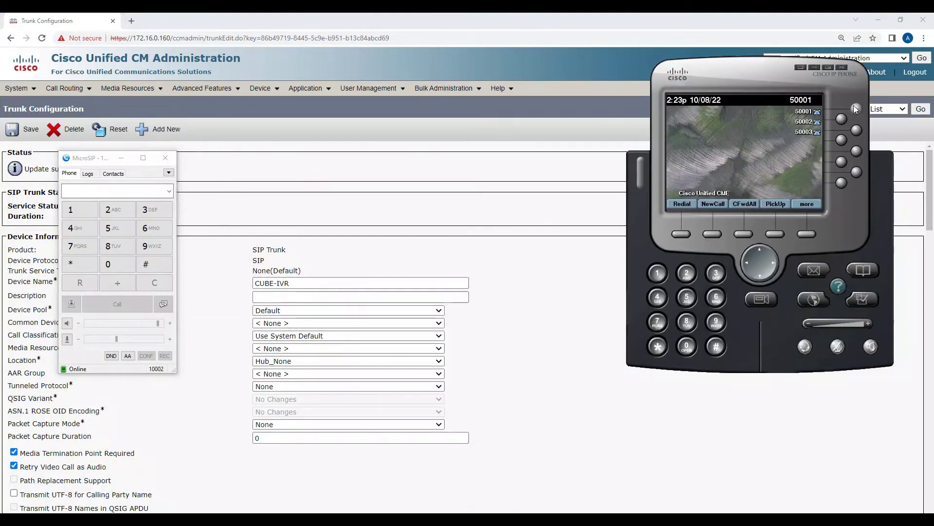
{"action": "left_click", "coordinate": [855, 107]}
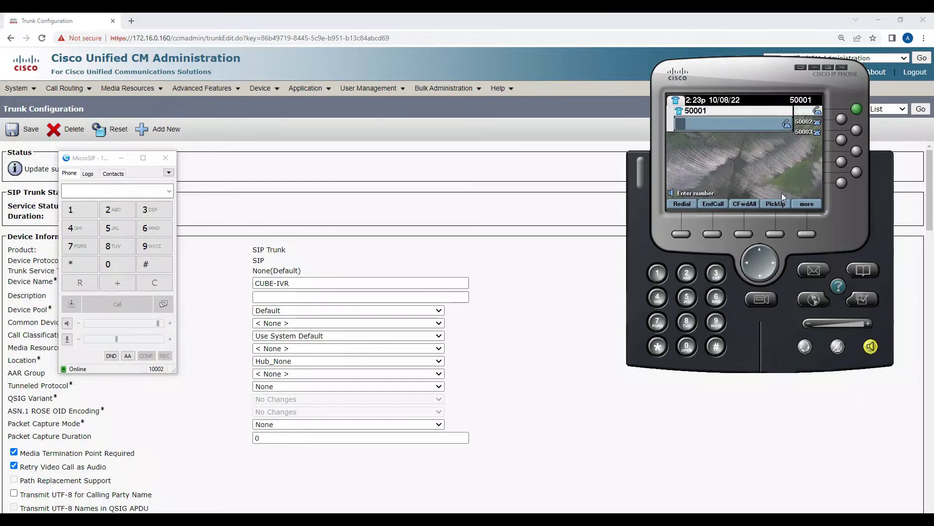
{"action": "type", "text": "10002"}
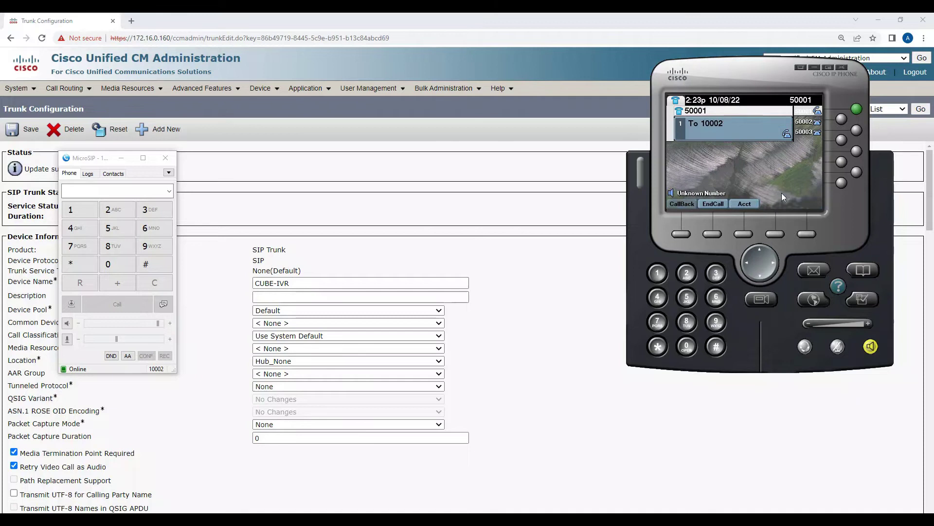
{"action": "left_click", "coordinate": [712, 205]}
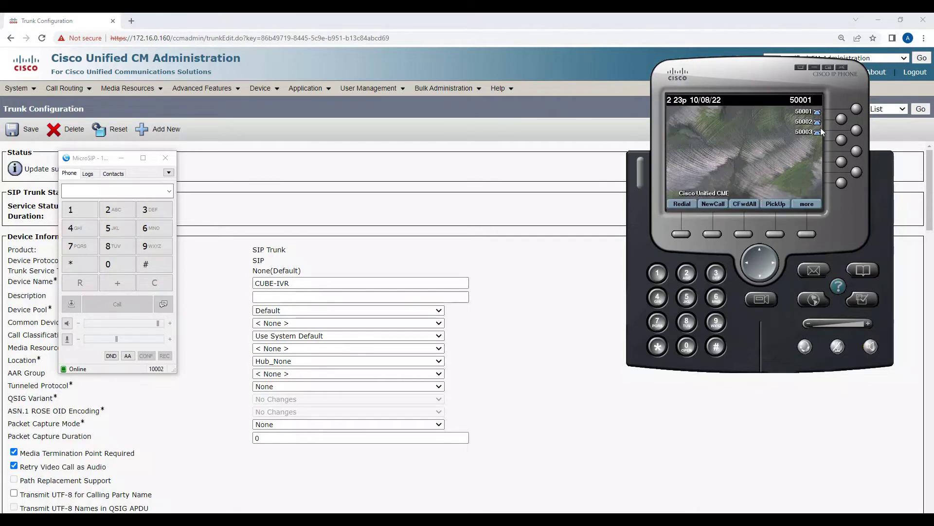
{"action": "left_click", "coordinate": [856, 109]}
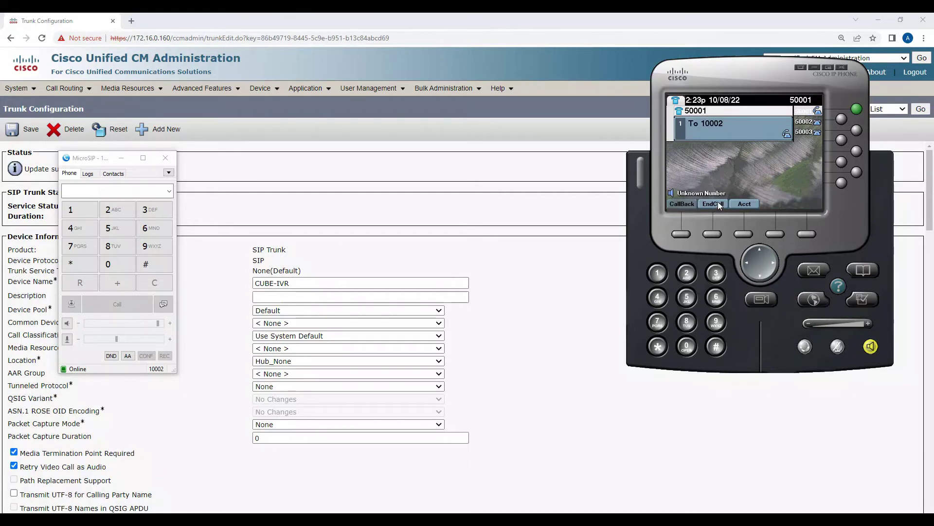
{"action": "left_click", "coordinate": [714, 204]}
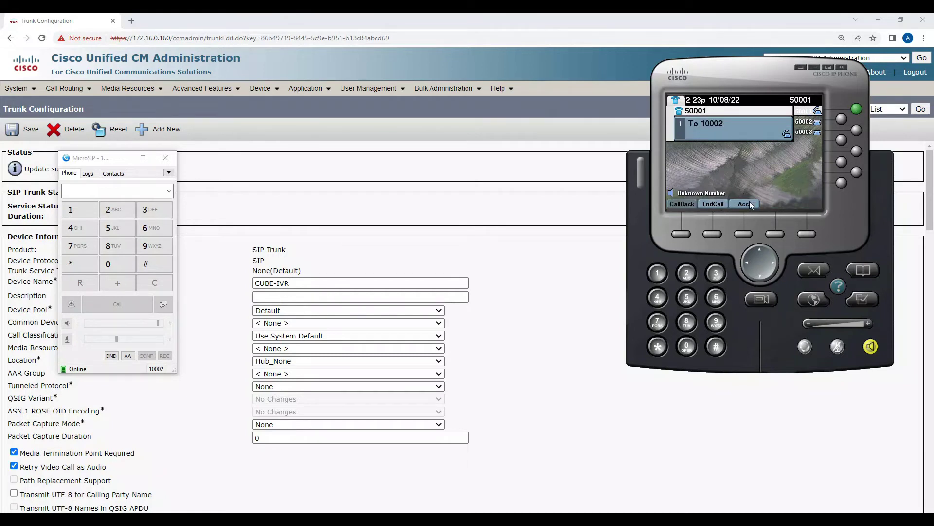
Step: Call 10002 from line 50002, confirming it still rings, then hang up
{"action": "left_click", "coordinate": [841, 120]}
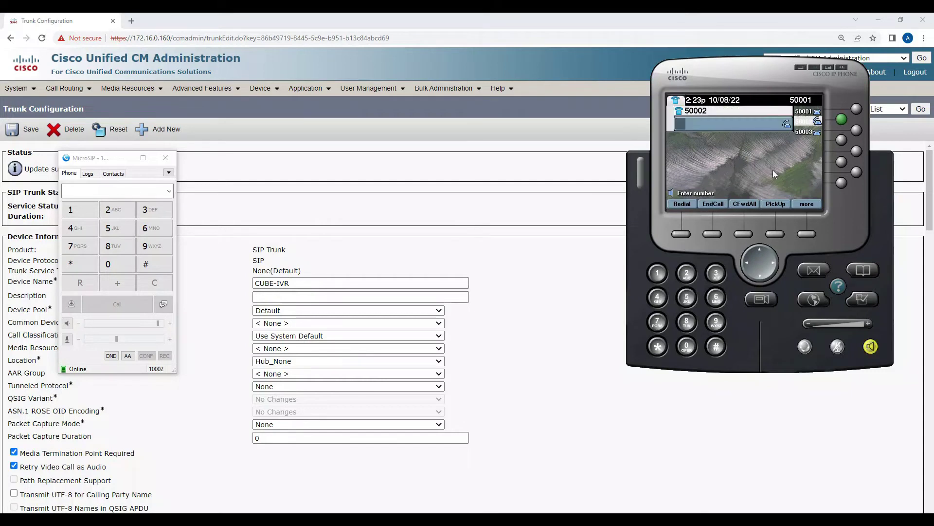
{"action": "left_click", "coordinate": [714, 203]}
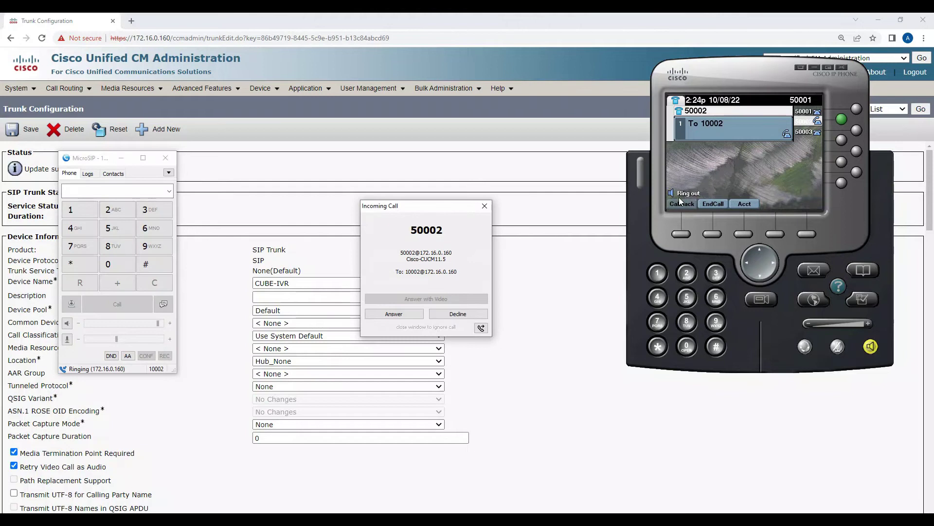
{"action": "left_click", "coordinate": [707, 203]}
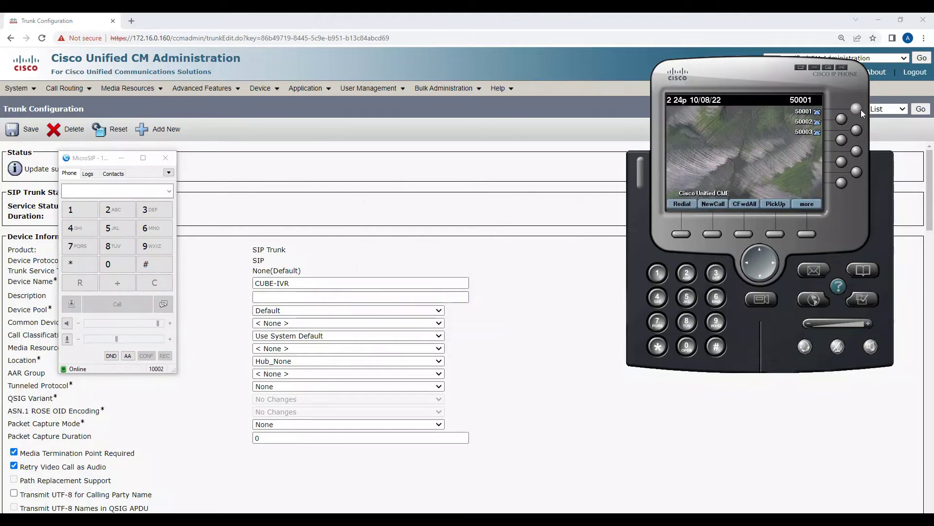
Step: Open the Call-Block-LUA script from the SIP Normalization Script list
{"action": "left_click", "coordinate": [493, 201]}
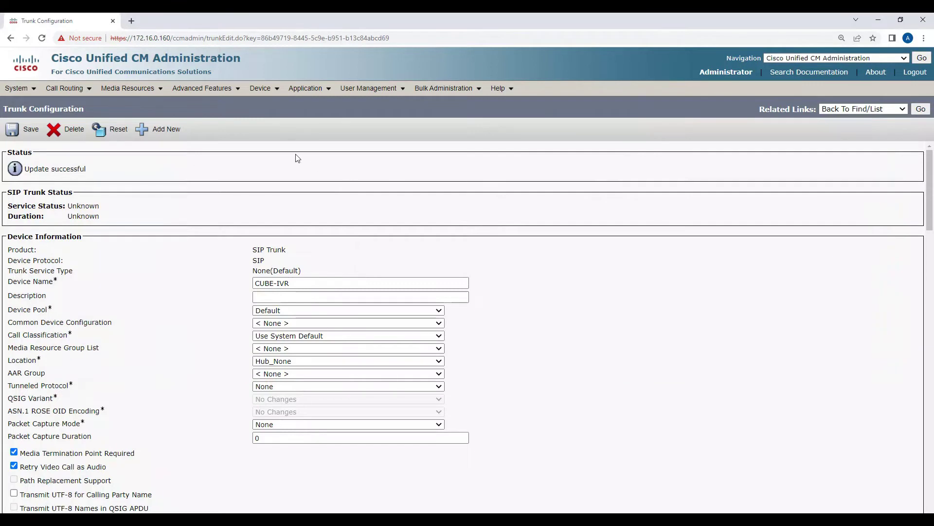
{"action": "mouse_move", "coordinate": [253, 96]}
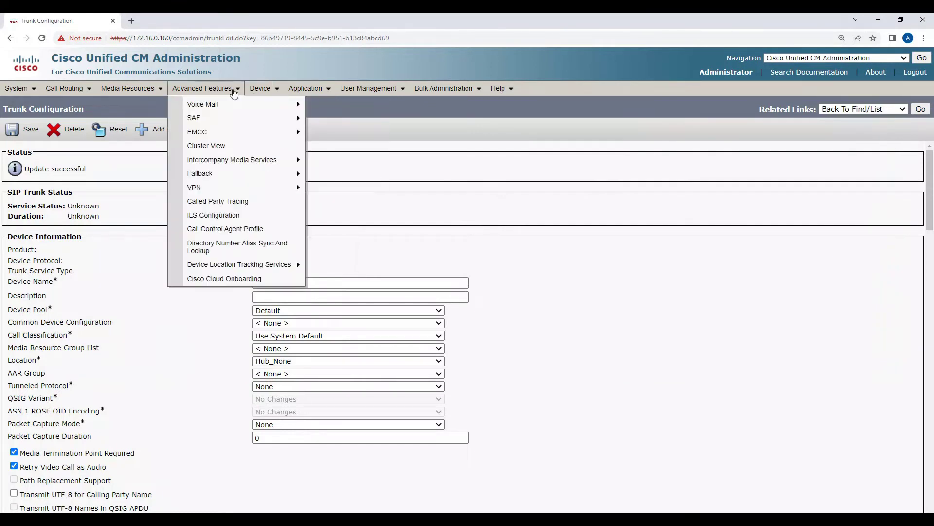
{"action": "mouse_move", "coordinate": [317, 188]}
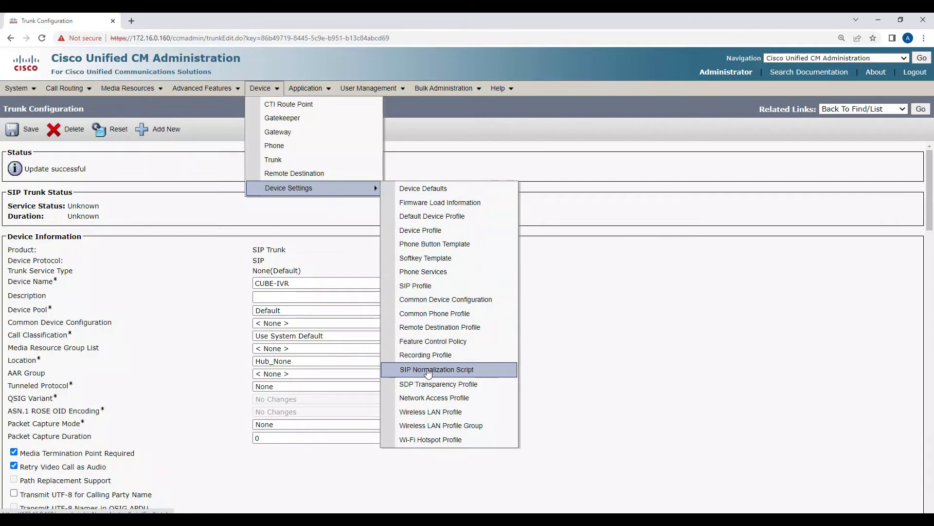
{"action": "left_click", "coordinate": [428, 372]}
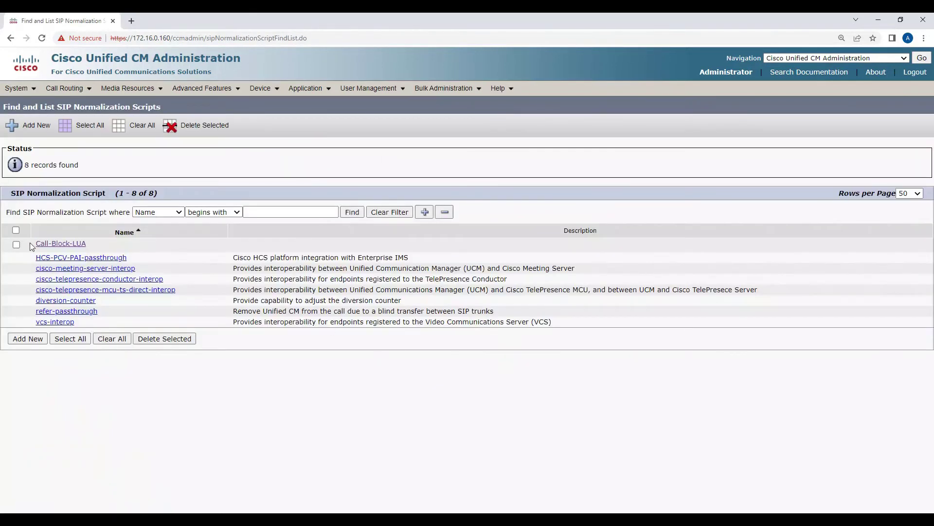
{"action": "left_click", "coordinate": [48, 244]}
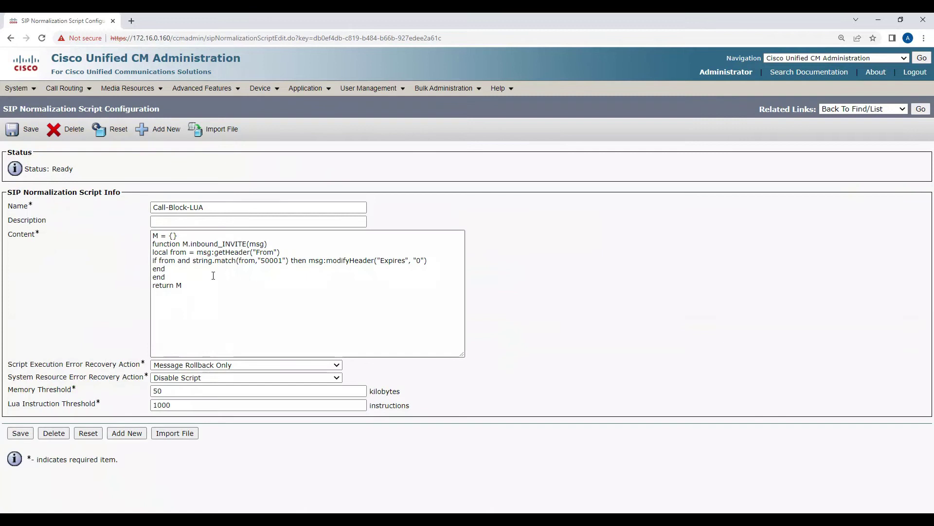
Step: Duplicate the 50001 if line as an elseif for 50002 and save the script
{"action": "left_click_drag", "start_coordinate": [434, 263], "coordinate": [145, 263]}
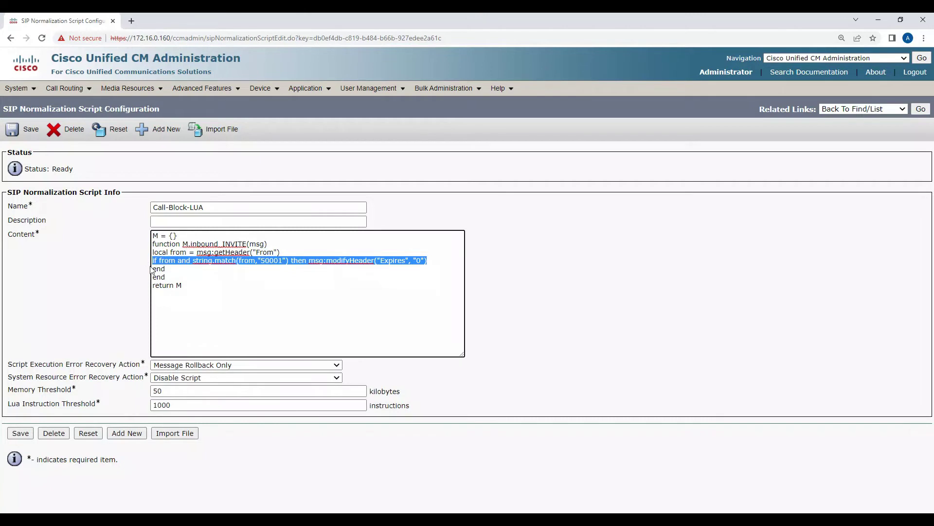
{"action": "key", "text": "ctrl+c"}
{"action": "left_click", "coordinate": [152, 270]}
{"action": "key", "text": "ctrl+v"}
{"action": "key", "text": "Return"}
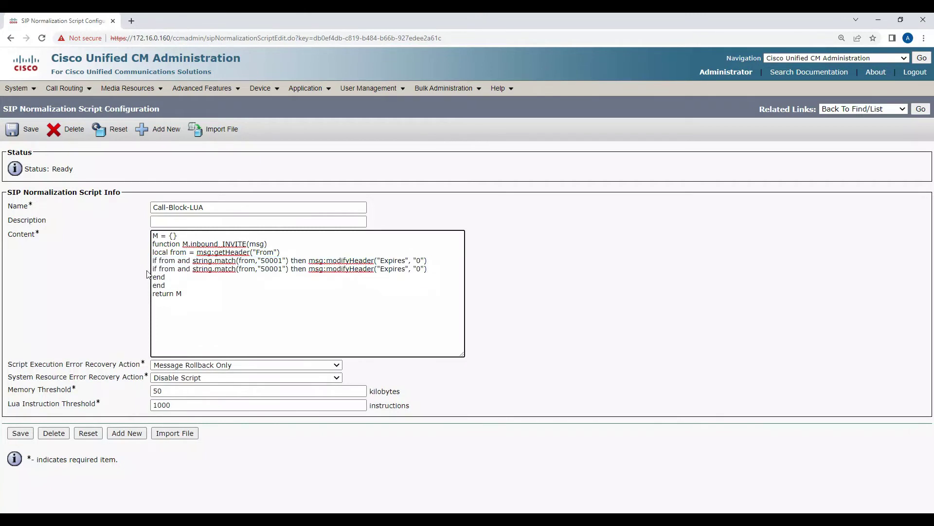
{"action": "type", "text": "else"}
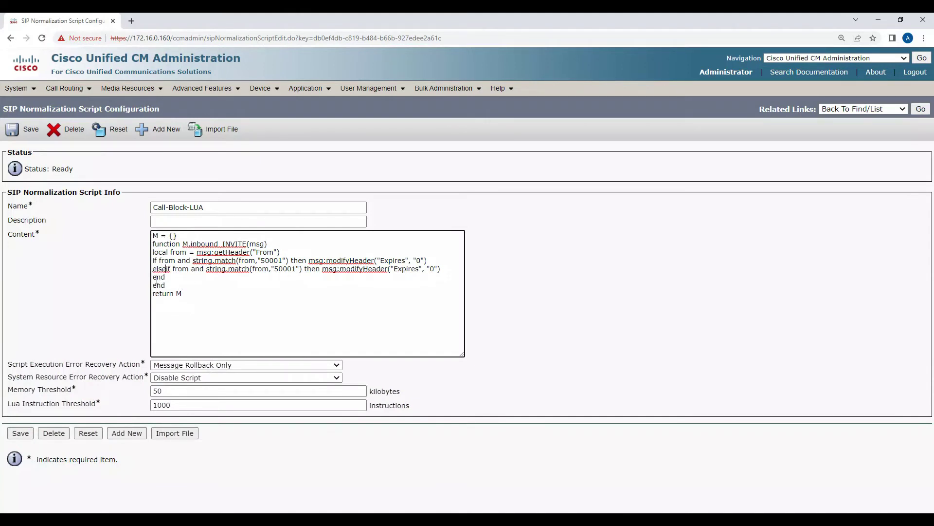
{"action": "left_click", "coordinate": [295, 269]}
{"action": "key", "text": "BackSpace"}
{"action": "type", "text": "2"}
{"action": "left_click", "coordinate": [25, 129]}
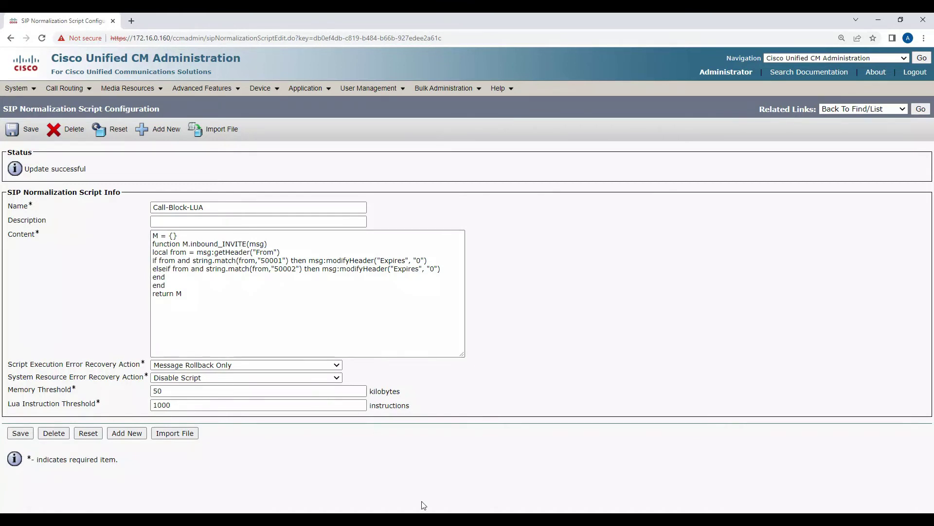
Step: Redial 10002 from line 50002, confirming it still rings, then hang up
{"action": "key", "text": "alt+Tab"}
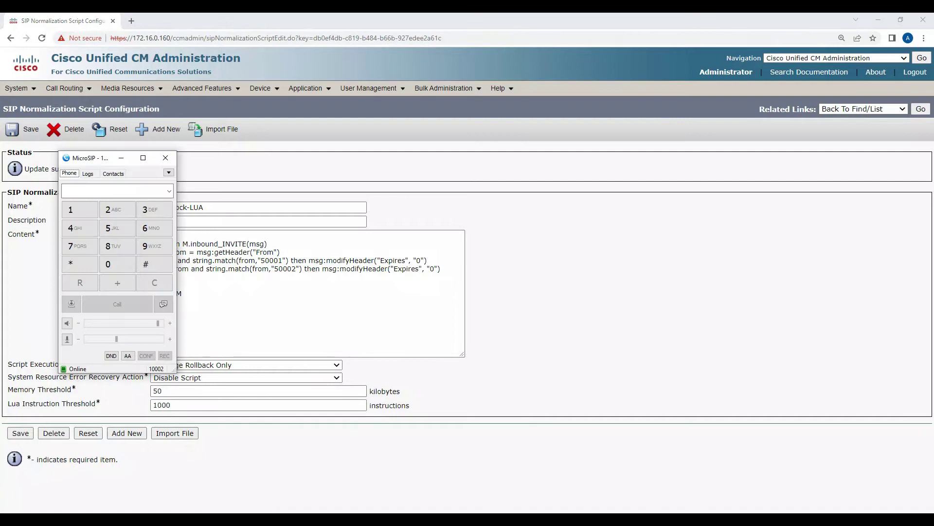
{"action": "key", "text": "alt+Tab"}
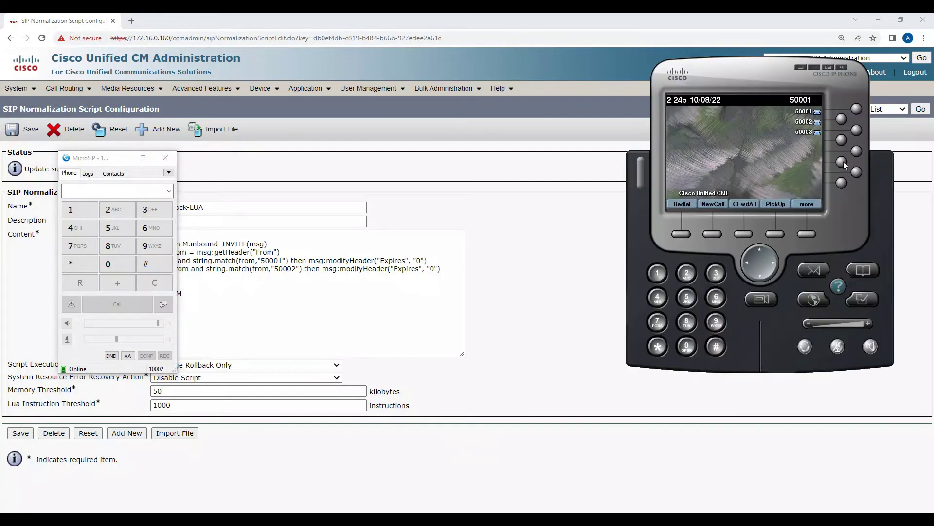
{"action": "left_click", "coordinate": [844, 120]}
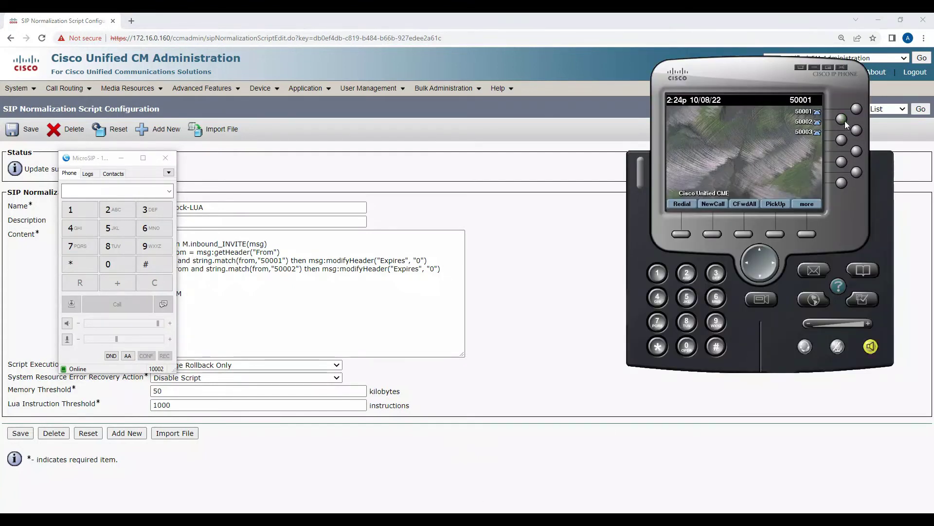
{"action": "left_click", "coordinate": [688, 204]}
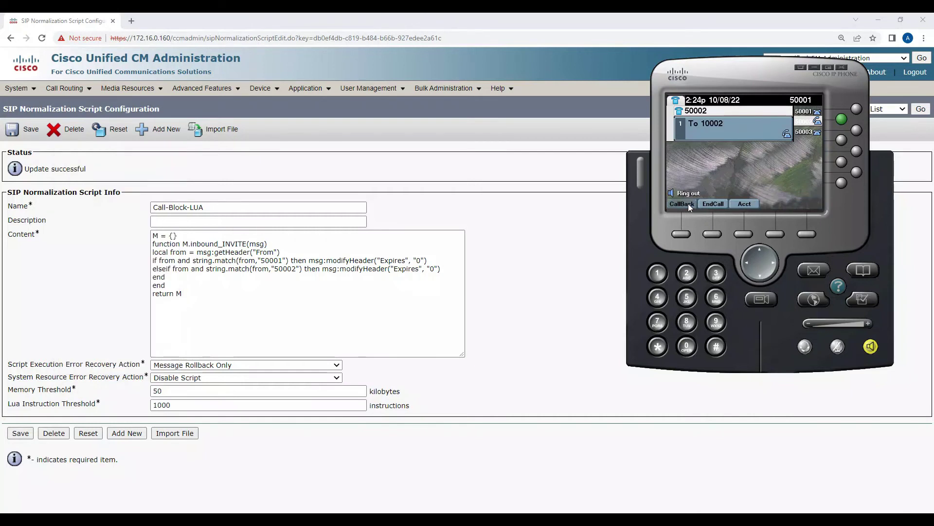
{"action": "left_click", "coordinate": [714, 206]}
Step: Restart the trunk from the Call-Block-LUA page to apply the updated script
{"action": "left_click", "coordinate": [412, 206]}
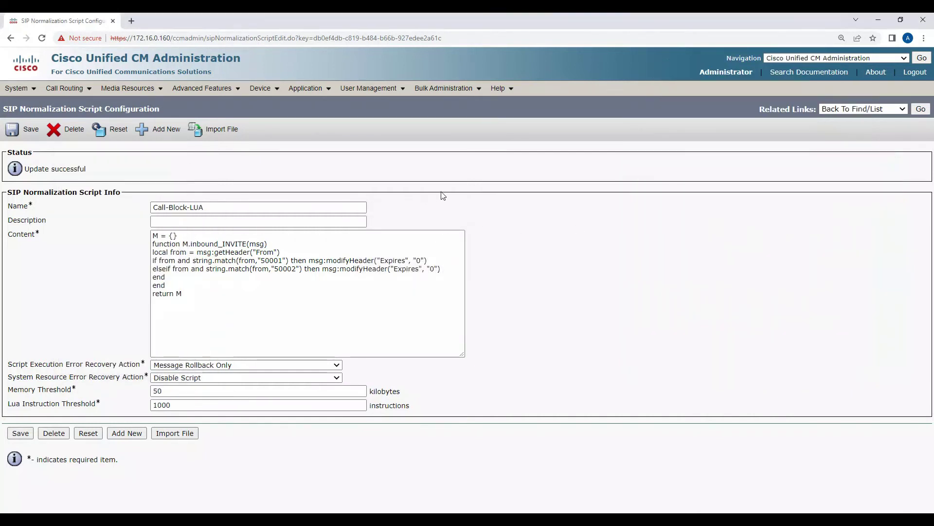
{"action": "left_click", "coordinate": [113, 130]}
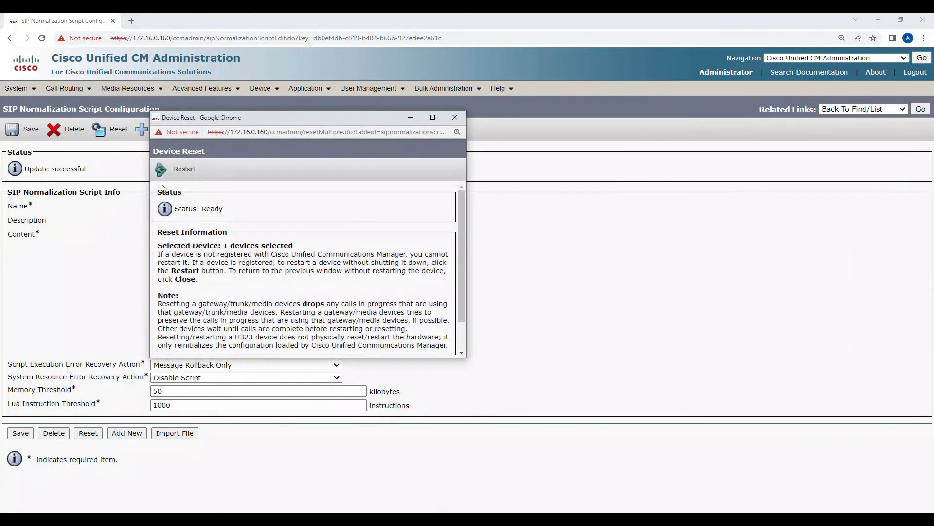
{"action": "left_click", "coordinate": [163, 174]}
{"action": "left_click", "coordinate": [456, 118]}
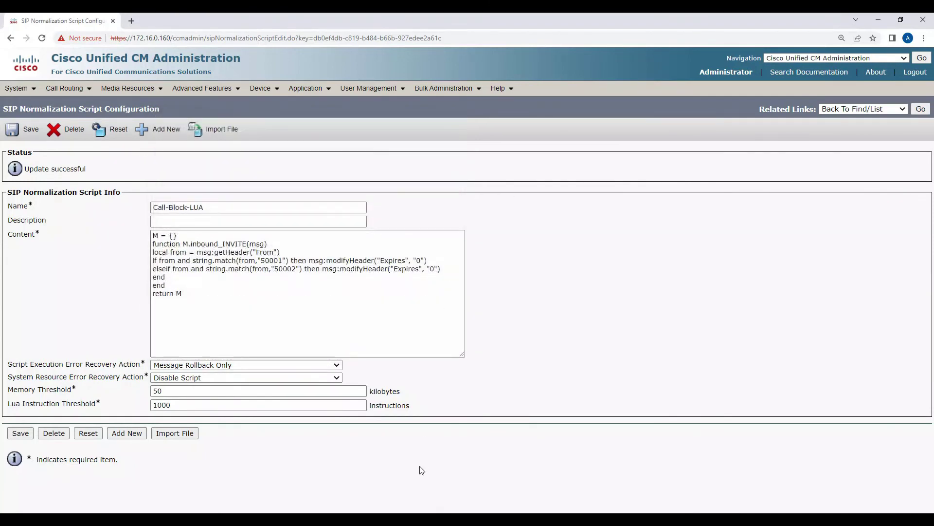
{"action": "key", "text": "alt+Tab"}
{"action": "key", "text": "alt+Tab"}
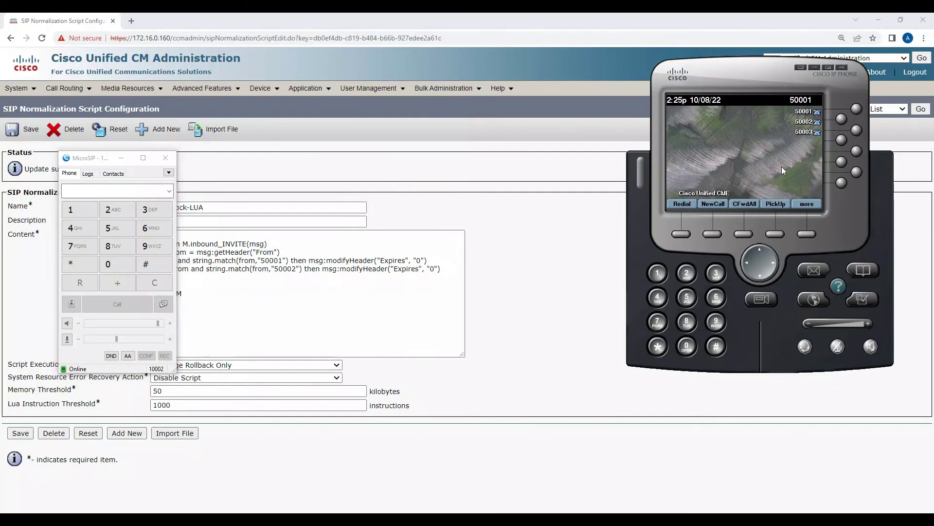
Step: Redial 10002 from lines 50002 and 50001, confirming neither reaches MicroSIP
{"action": "left_click", "coordinate": [842, 122]}
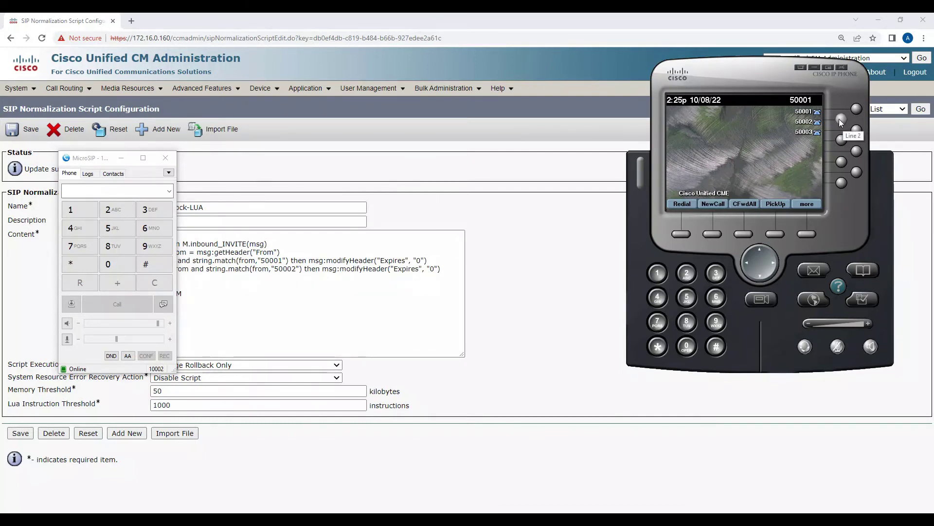
{"action": "left_click", "coordinate": [681, 204]}
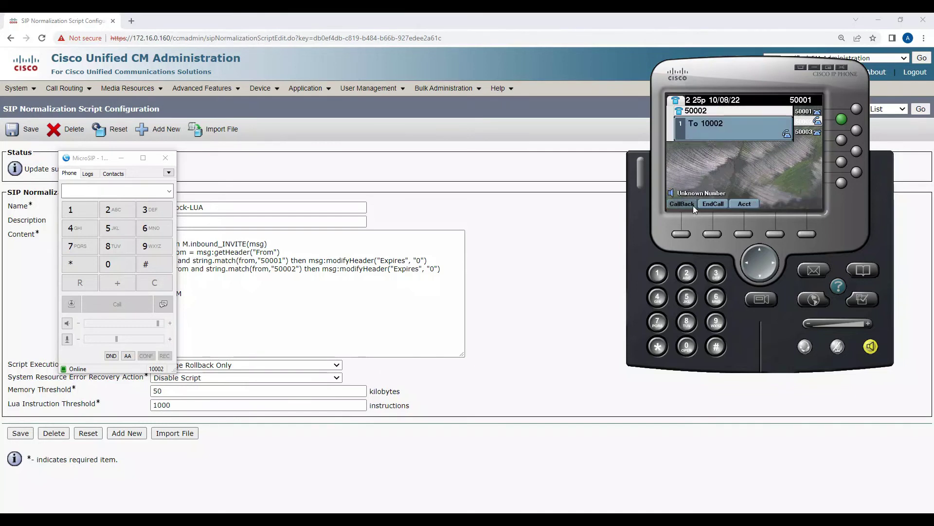
{"action": "left_click", "coordinate": [708, 205]}
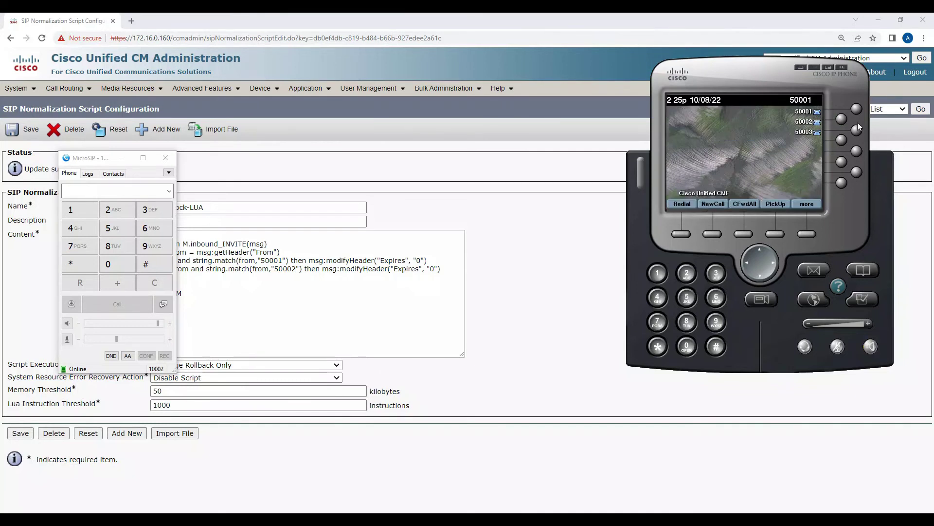
{"action": "left_click", "coordinate": [856, 109]}
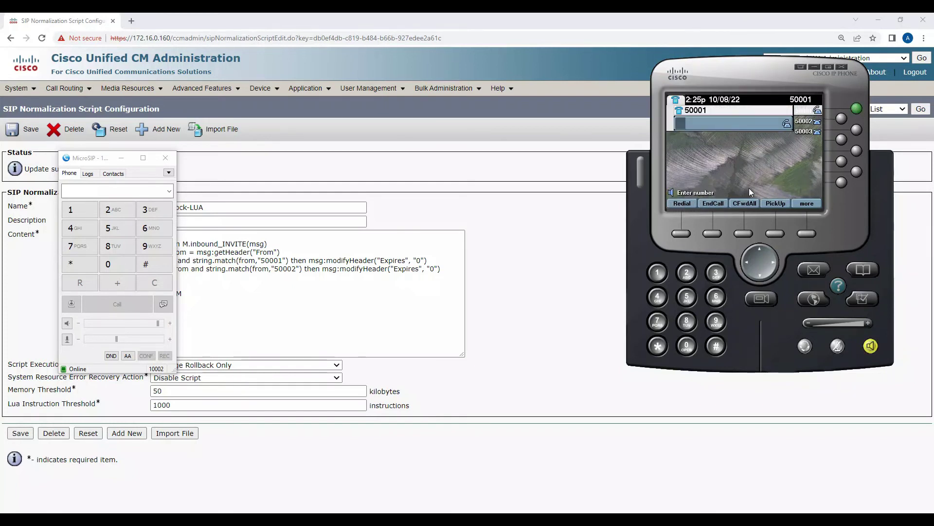
{"action": "left_click", "coordinate": [711, 206]}
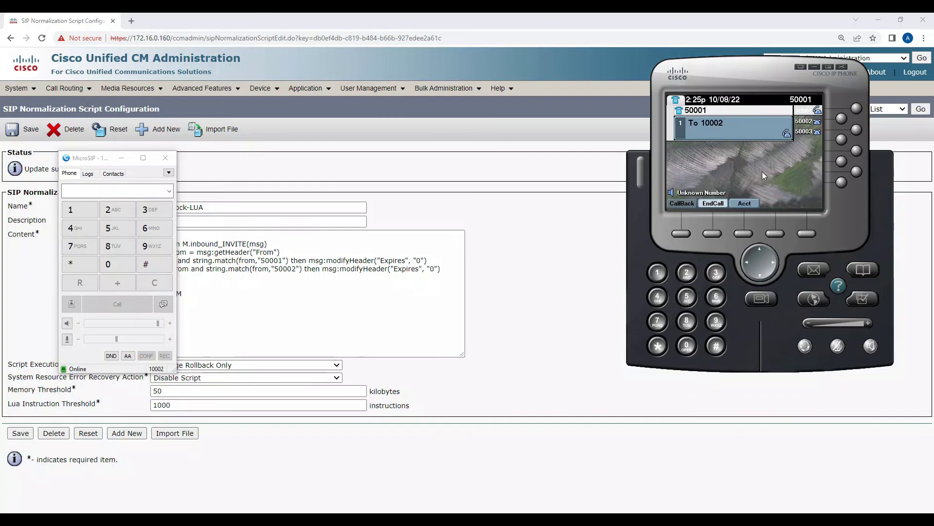
Step: Call 10002 from line 50003, answer it in MicroSIP, then end the call
{"action": "left_click", "coordinate": [855, 132]}
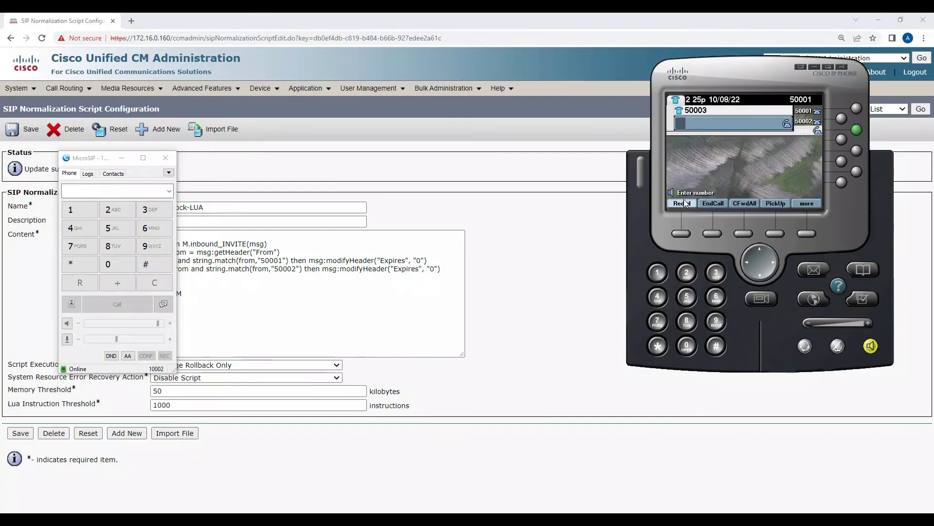
{"action": "left_click", "coordinate": [683, 204]}
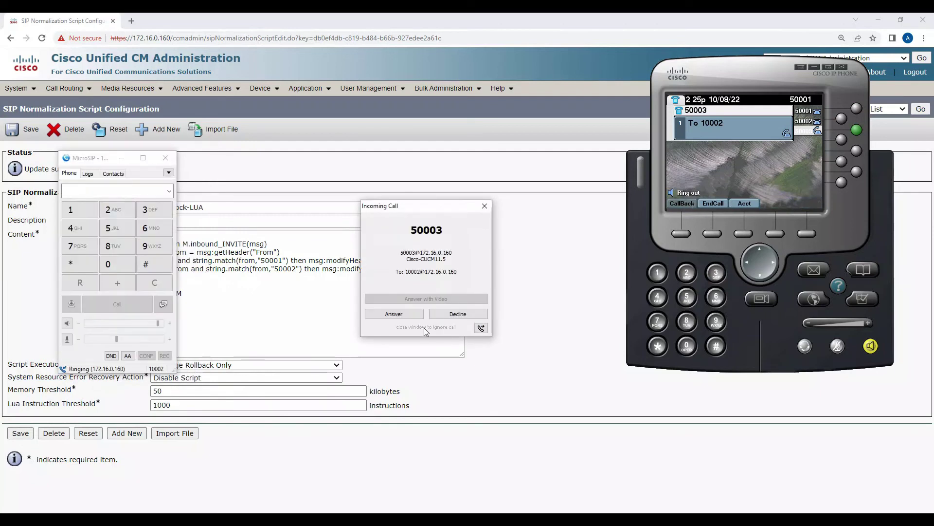
{"action": "left_click", "coordinate": [416, 315]}
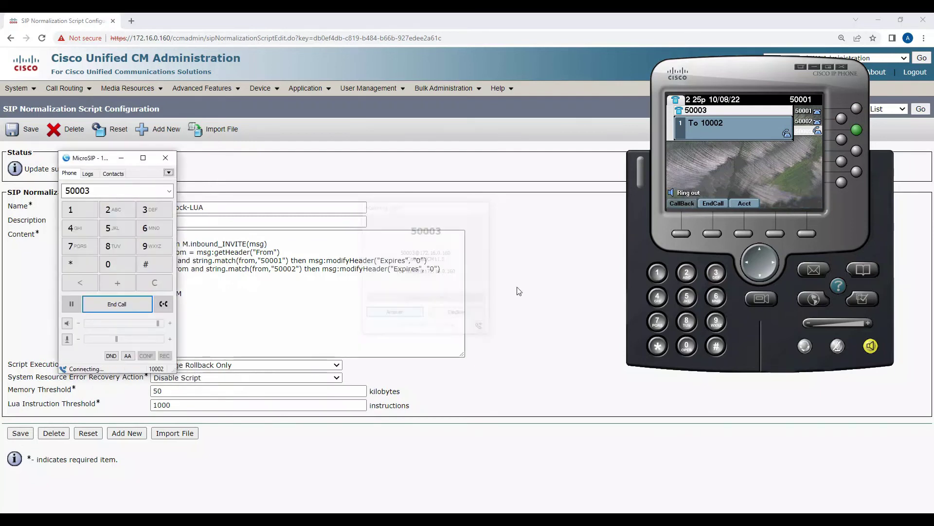
{"action": "left_click", "coordinate": [711, 204]}
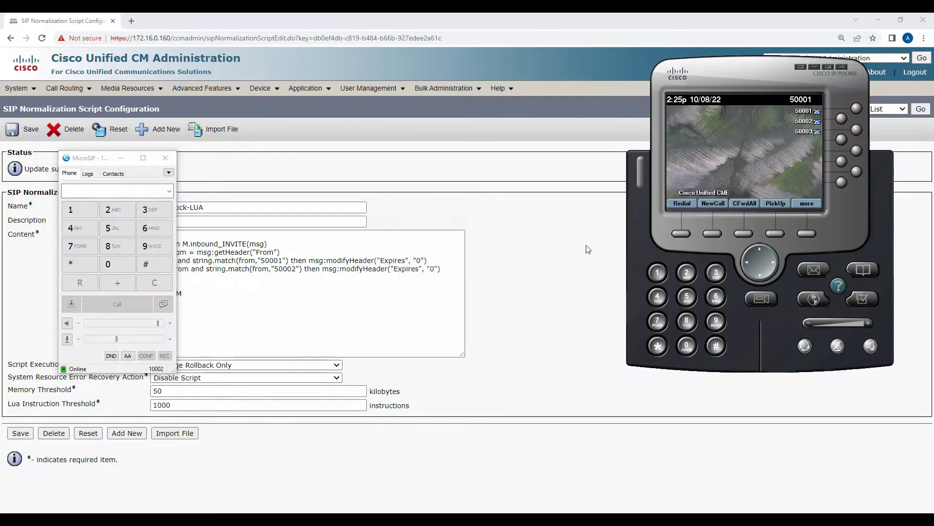
Step: Duplicate the 50002 elseif line, change it to 50003, and save the script
{"action": "left_click", "coordinate": [304, 299]}
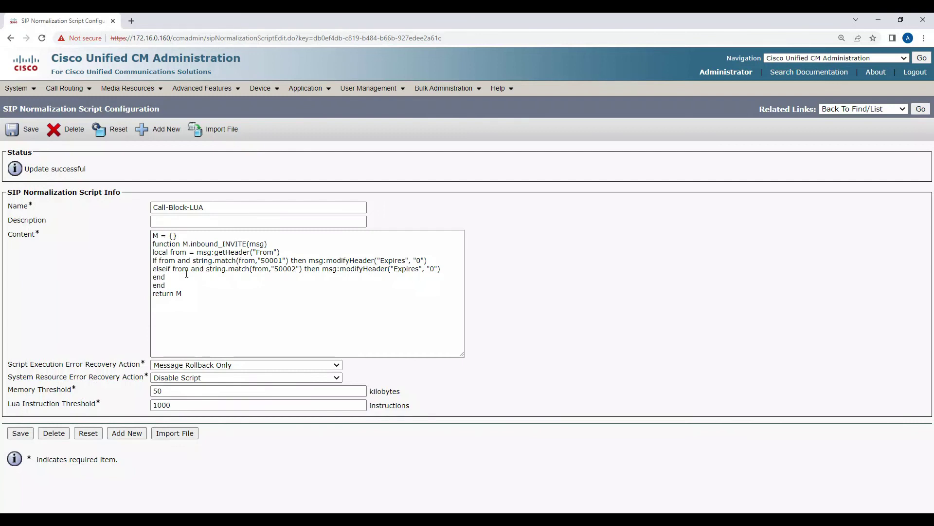
{"action": "left_click", "coordinate": [445, 268]}
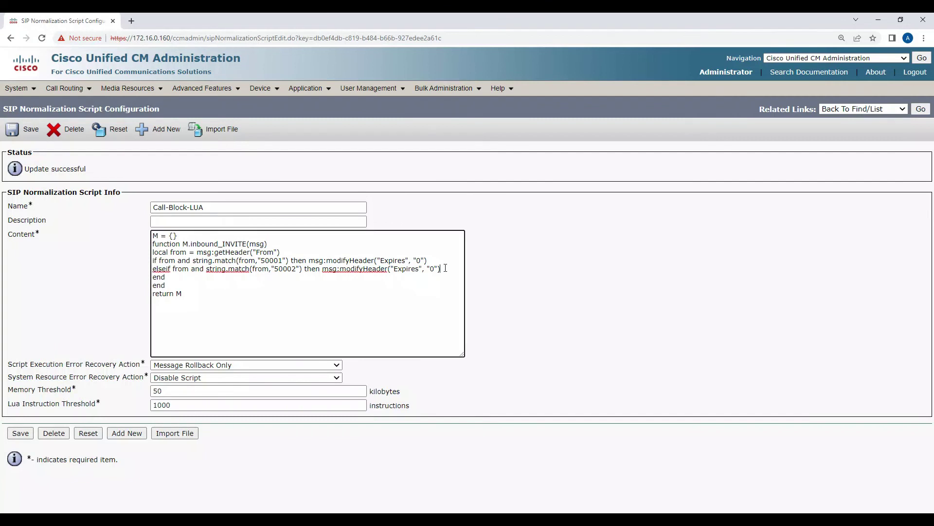
{"action": "triple_click", "coordinate": [447, 267]}
{"action": "key", "text": "ctrl+c"}
{"action": "left_click", "coordinate": [447, 266]}
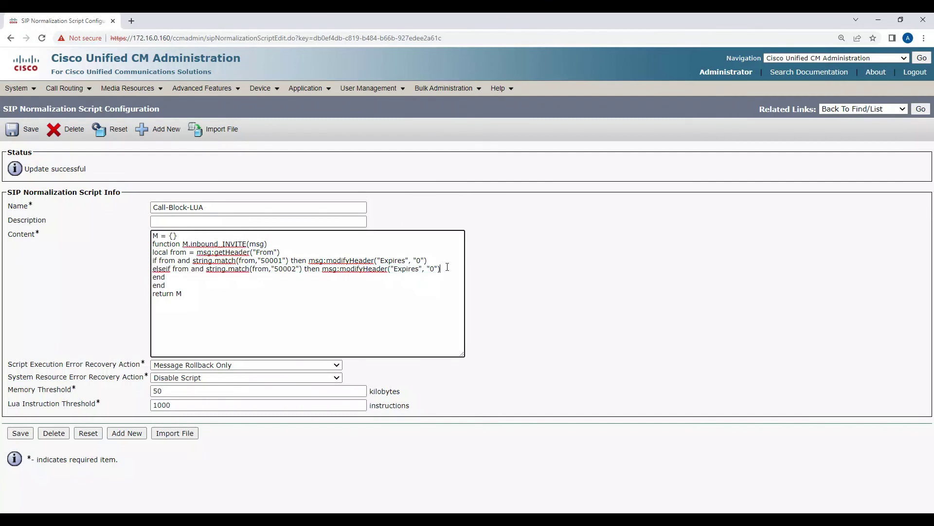
{"action": "key", "text": "Return"}
{"action": "key", "text": "ctrl+v"}
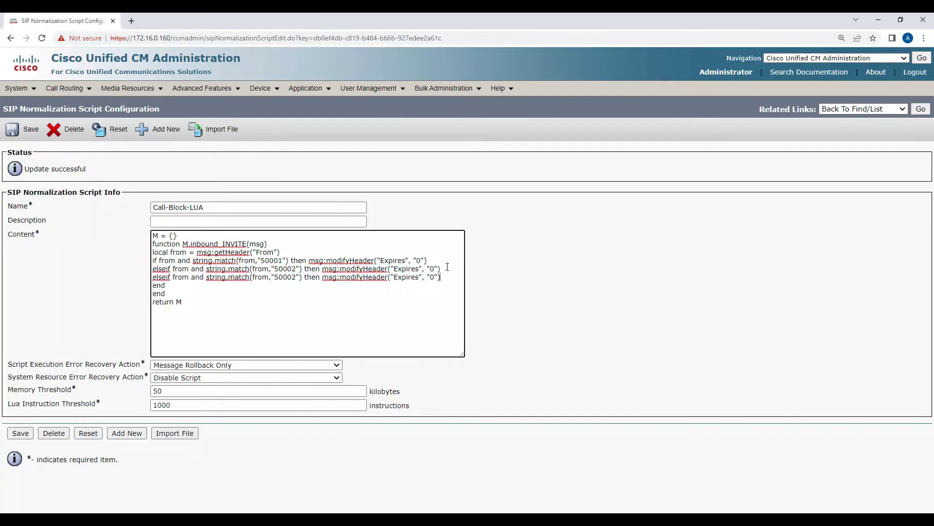
{"action": "left_click", "coordinate": [297, 278]}
{"action": "key", "text": "BackSpace"}
{"action": "type", "text": "3"}
{"action": "left_click", "coordinate": [28, 138]}
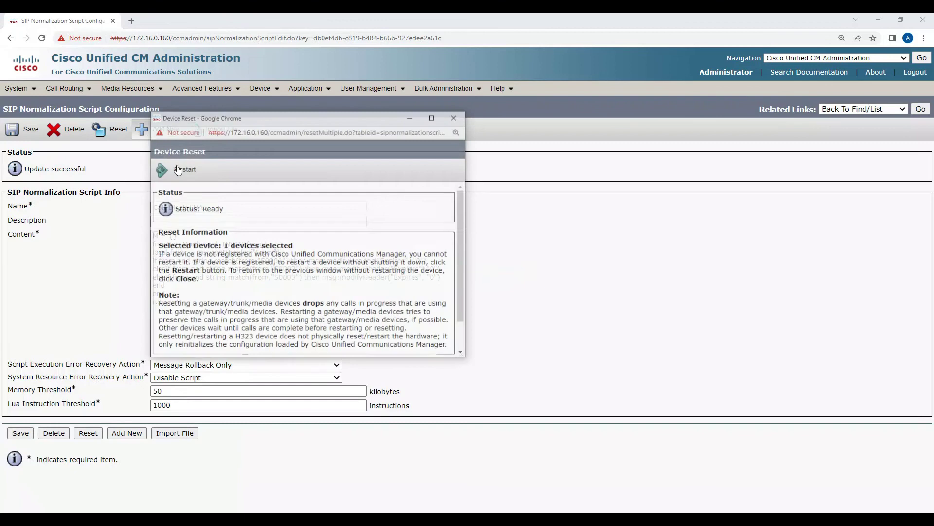
Step: Restart the trunk to apply the script and close the reset window
{"action": "left_click", "coordinate": [178, 169]}
{"action": "left_click", "coordinate": [453, 119]}
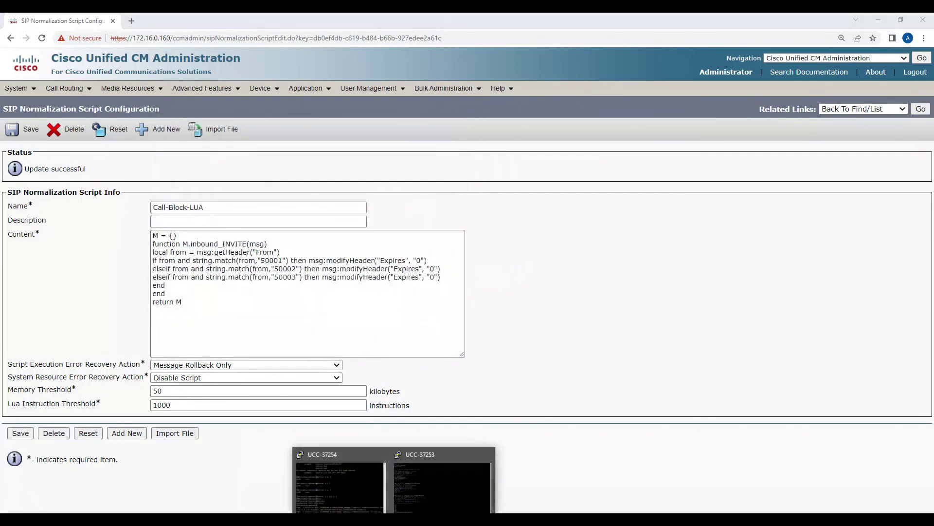
{"action": "left_click", "coordinate": [341, 487]}
Step: Redial 10002 from line 50003, verify MicroSIP stays silent, then hang up
{"action": "key", "text": "alt+Tab"}
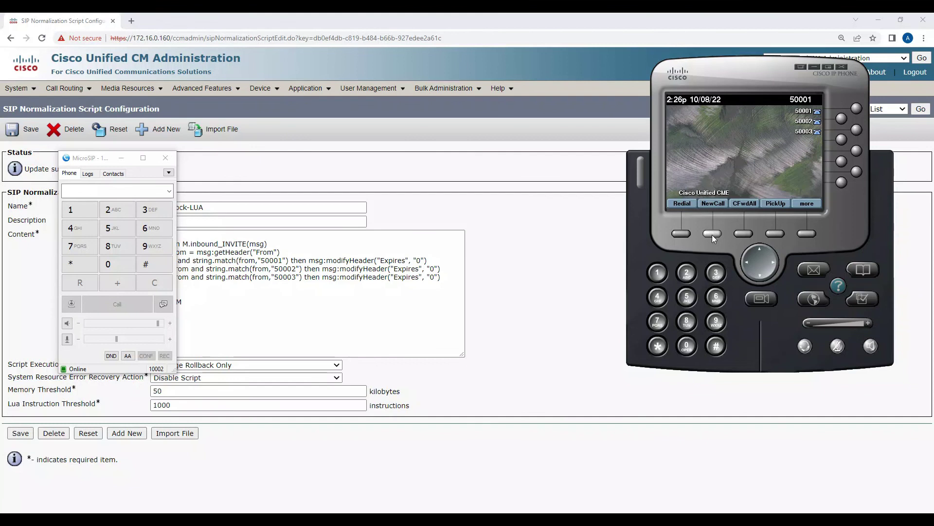
{"action": "left_click", "coordinate": [855, 129]}
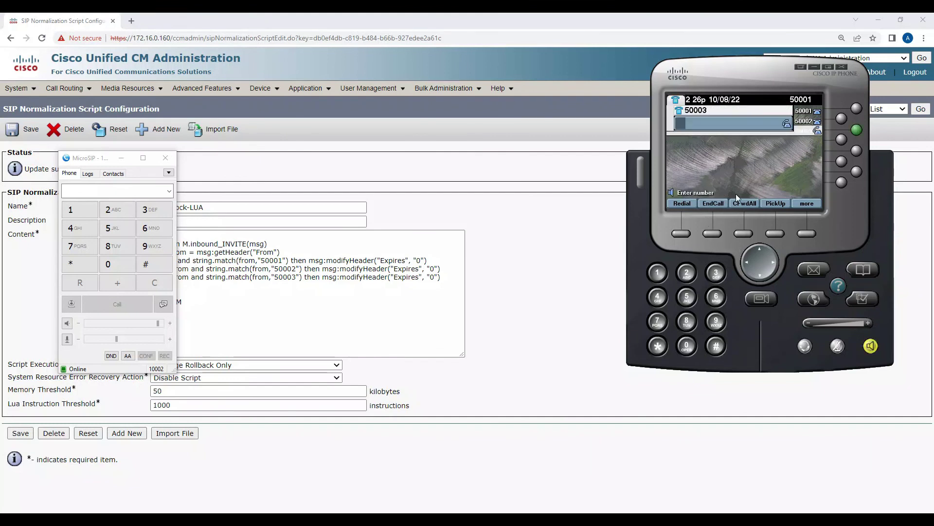
{"action": "left_click", "coordinate": [688, 201]}
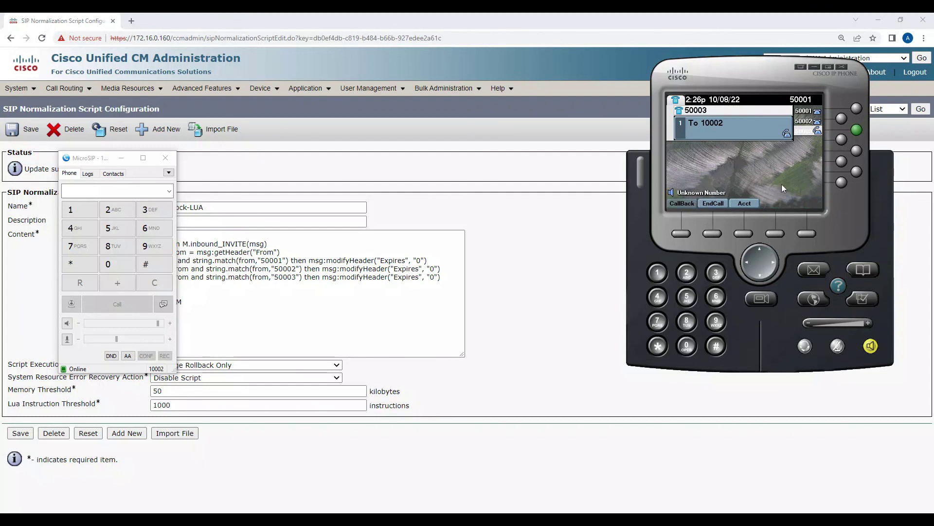
{"action": "left_click", "coordinate": [713, 203]}
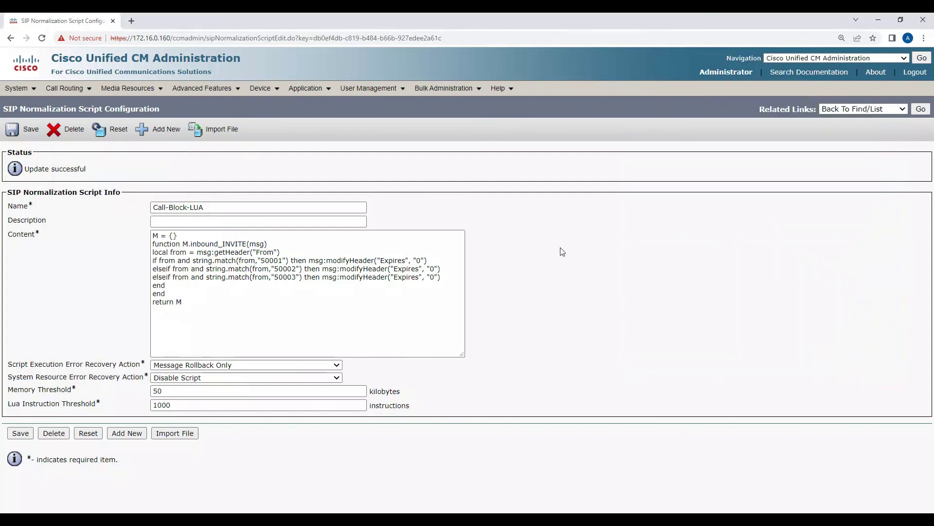